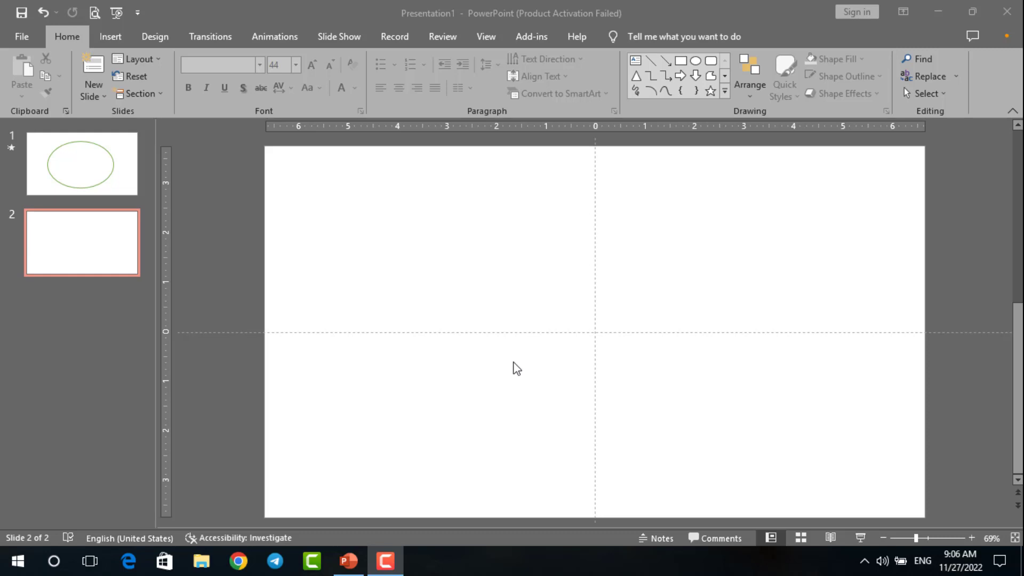
- Choose the Teardrop shape from the Home tab's Shapes gallery on slide 2
scroll(513, 315, "up", 1)
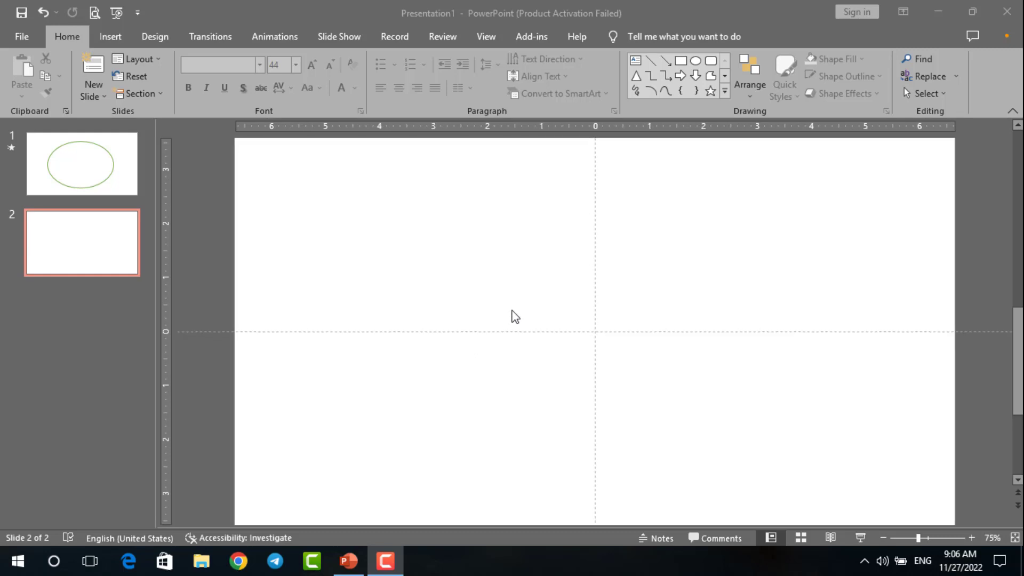
scroll(512, 315, "down", 1)
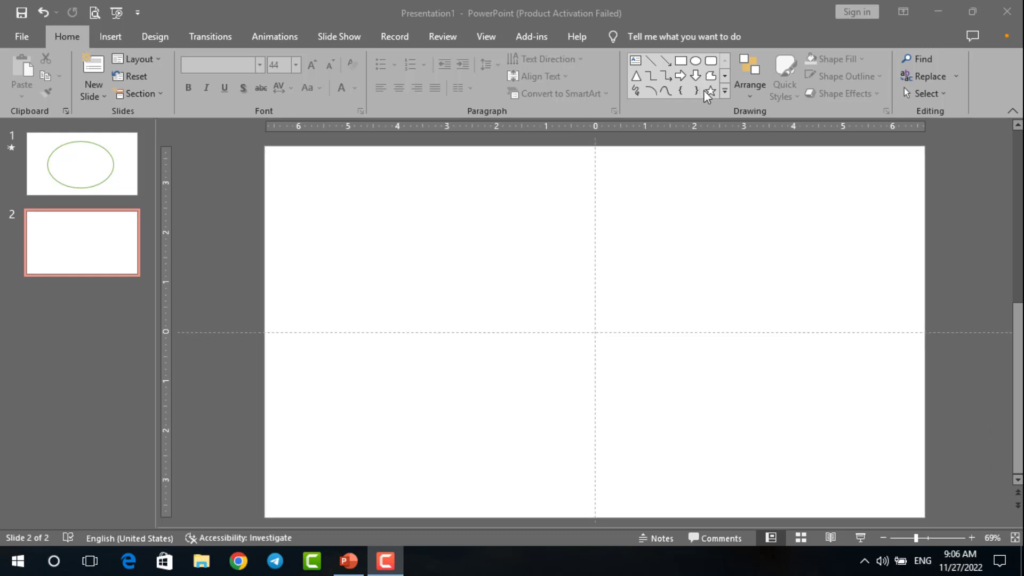
left_click(721, 92)
left_click(724, 92)
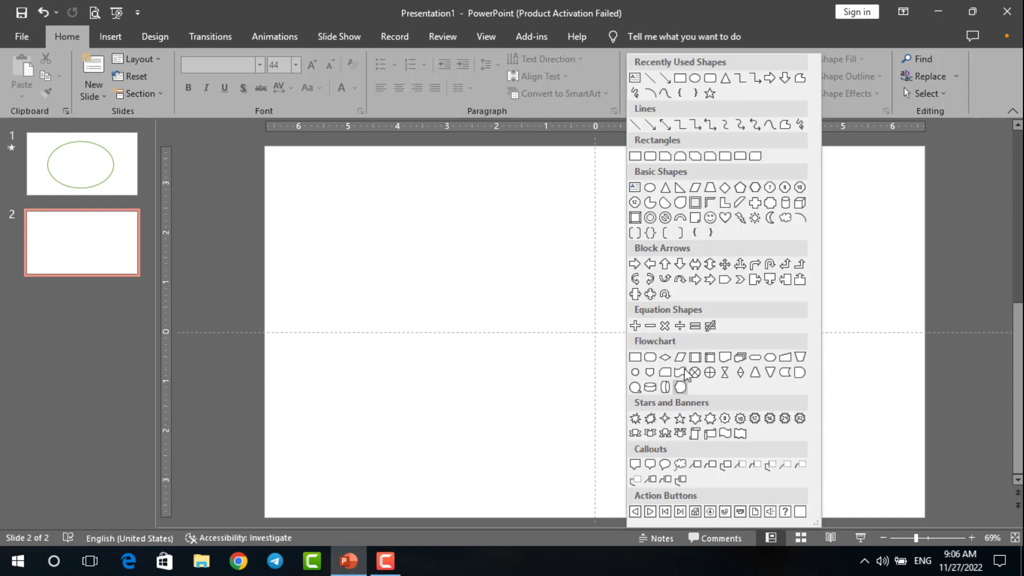
left_click(681, 200)
- Draw the teardrop, rotate it tip-up and centre it on the slide guides
left_click_drag(567, 231, 645, 309)
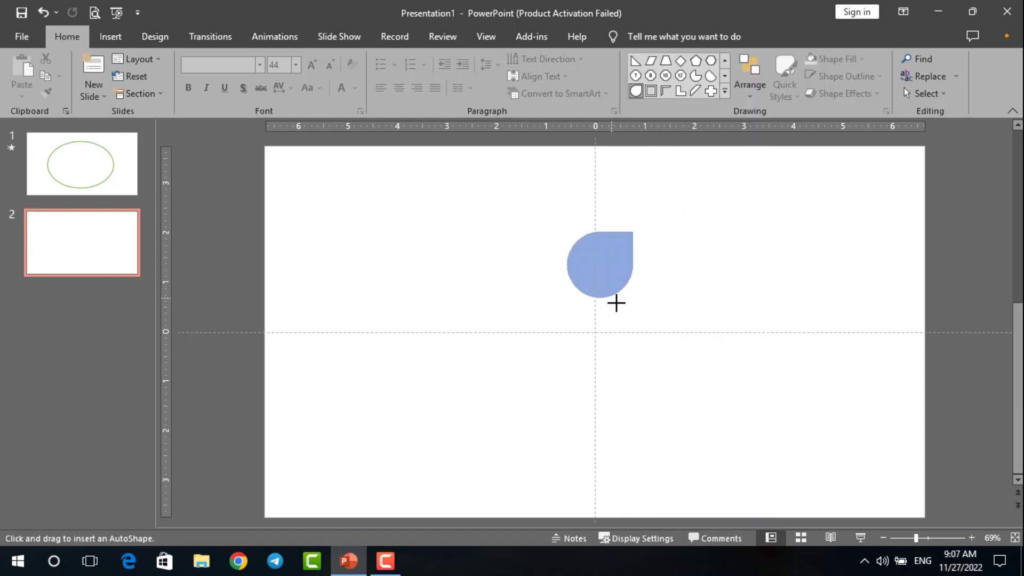
left_click_drag(610, 277, 598, 339)
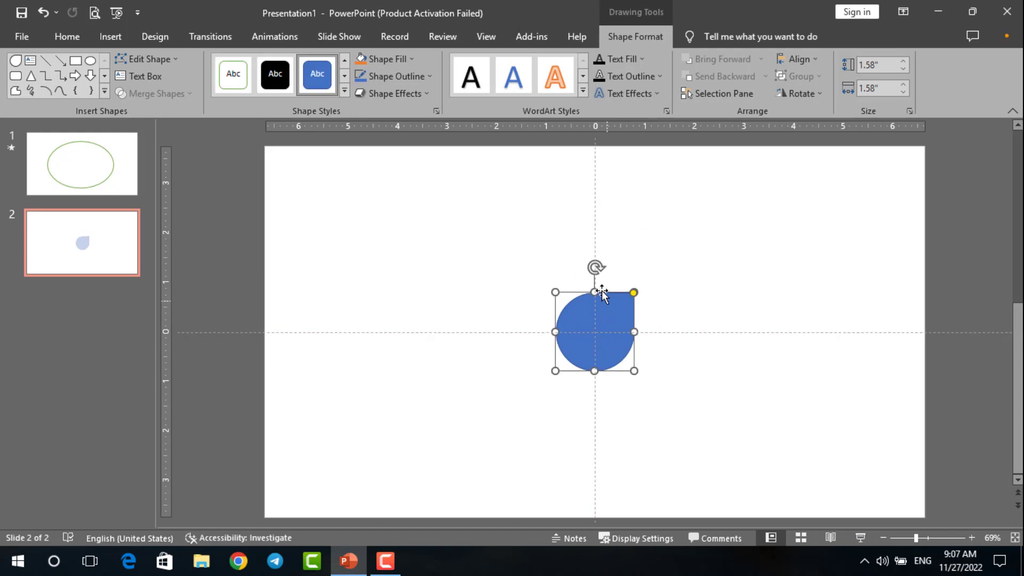
left_click_drag(595, 267, 534, 278)
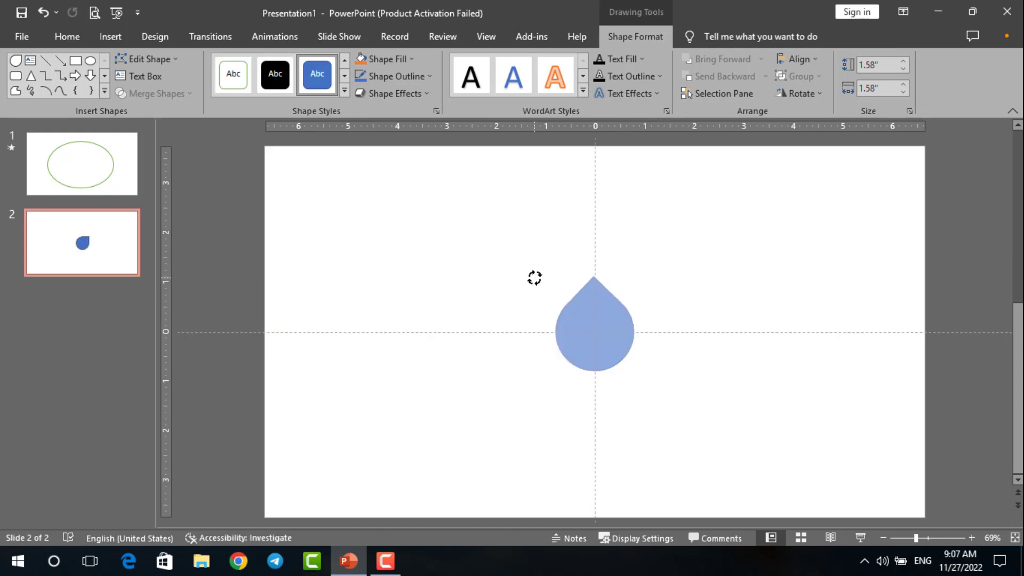
left_click_drag(535, 277, 535, 276)
left_click_drag(589, 296, 589, 303)
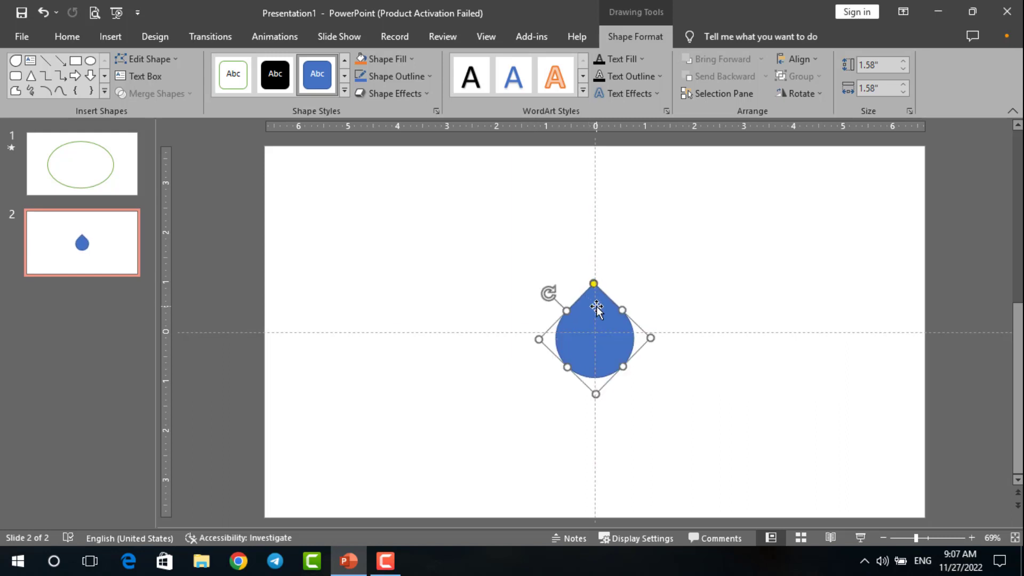
- Enlarge the teardrop to 2.08 by 2.08 inches and nudge it slightly upward
scroll(592, 304, "up", 3, "ctrl")
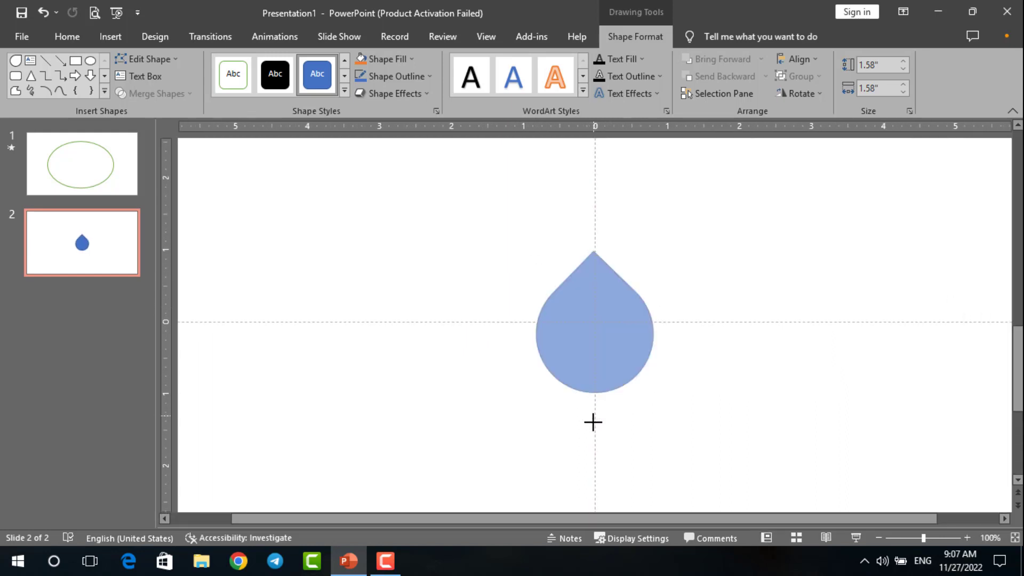
left_click_drag(597, 412, 597, 460)
left_click_drag(607, 395, 605, 362)
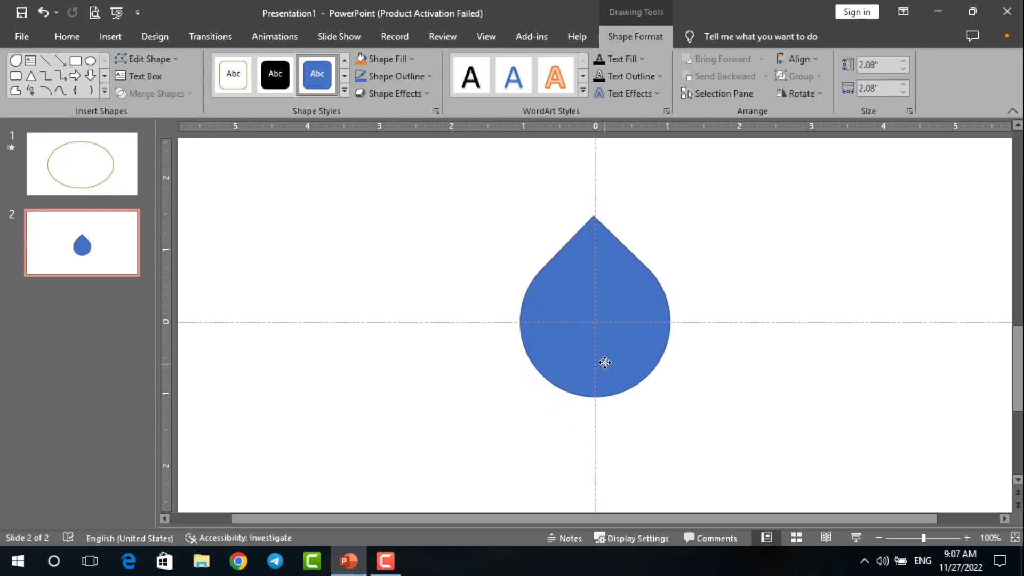
scroll(596, 288, "down", 2, "ctrl")
scroll(596, 288, "up", 4, "ctrl")
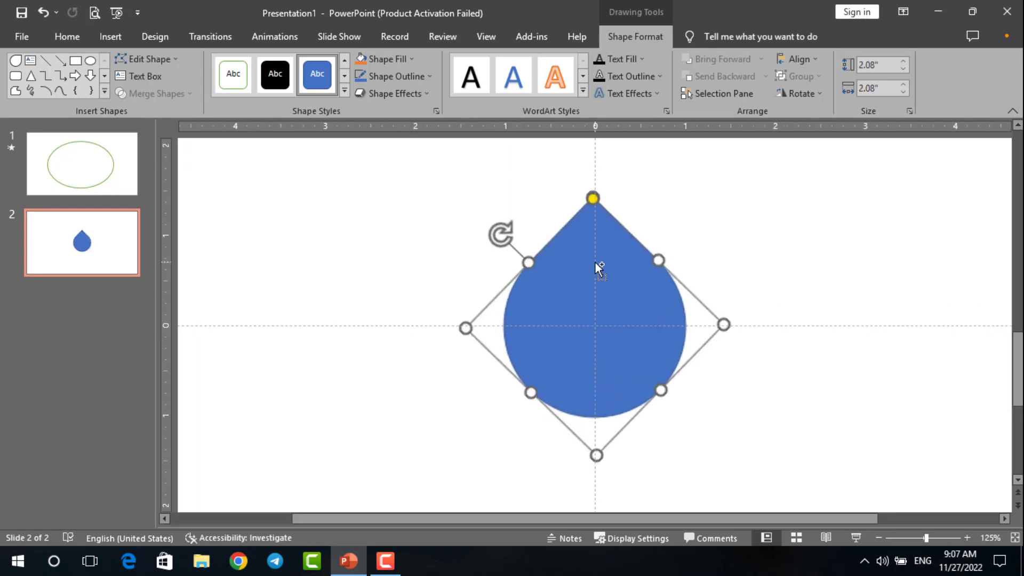
- Set the teardrop's Shape Outline to No Outline
left_click(428, 76)
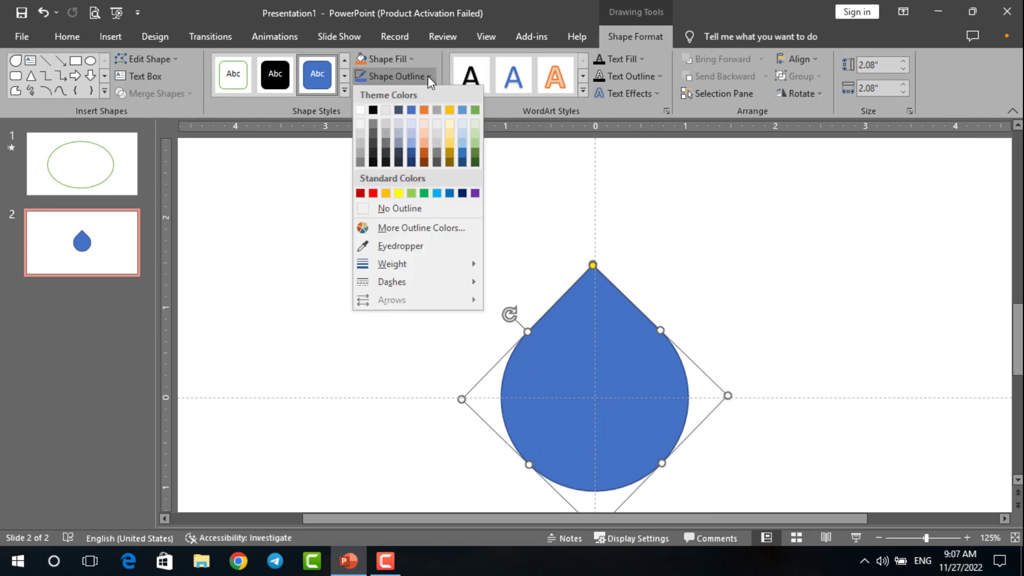
left_click(406, 209)
left_click(416, 235)
- Reselect the teardrop and test its rotation, leaving it upright and centred
left_click(553, 323)
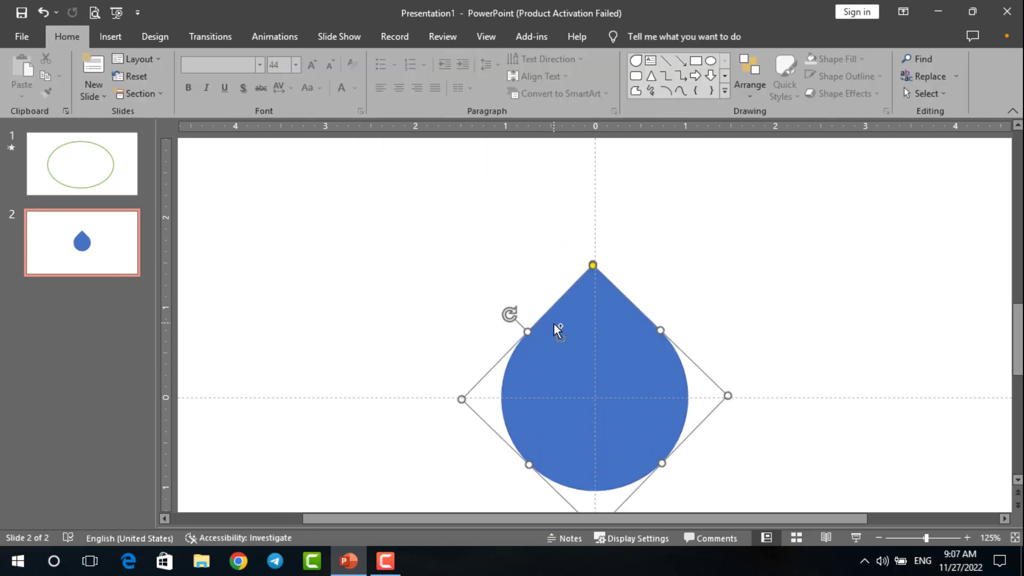
scroll(557, 321, "down", 2, "ctrl")
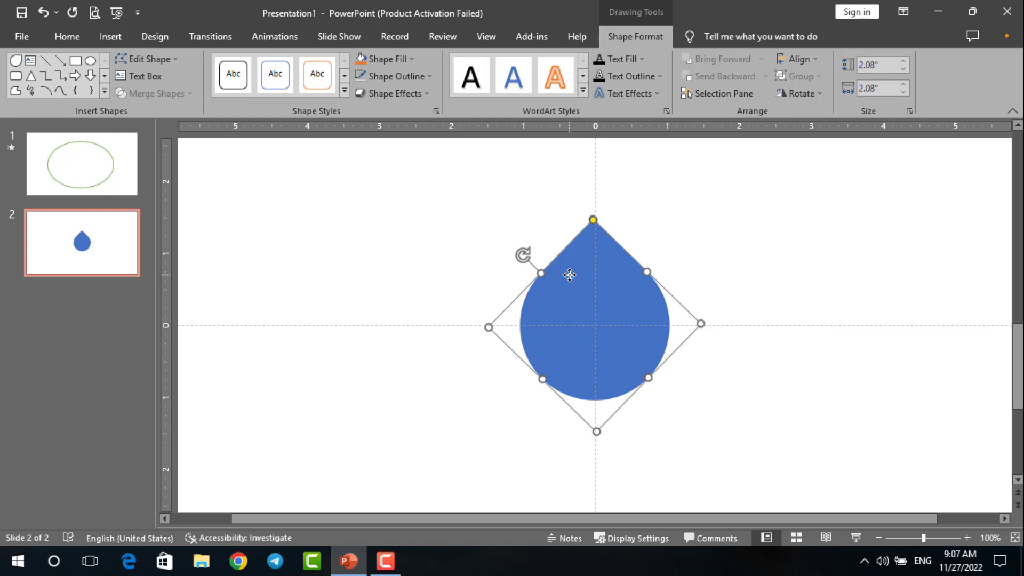
scroll(683, 194, "up", 2)
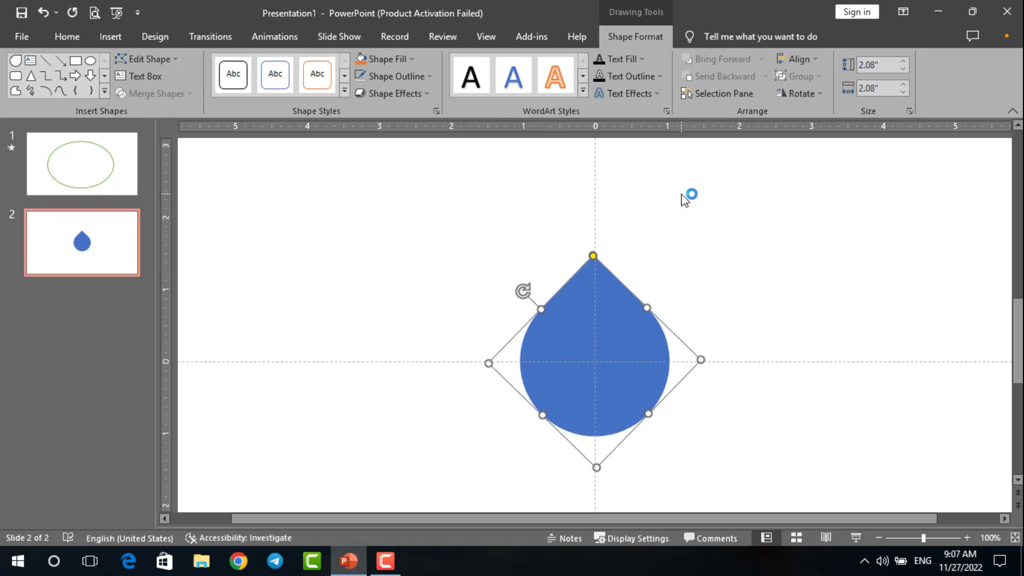
left_click(683, 194)
left_click(610, 296)
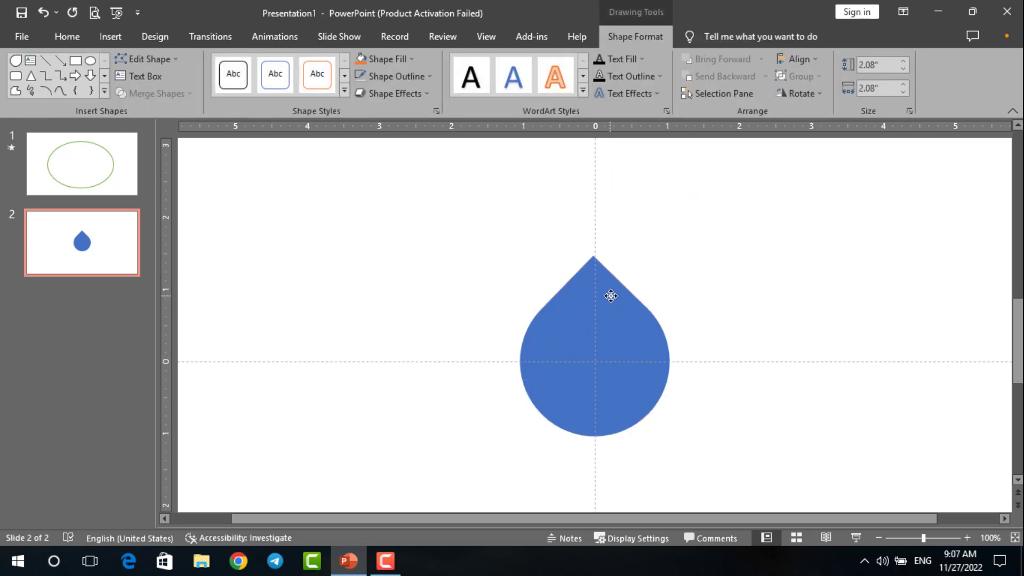
left_click_drag(521, 285, 525, 290)
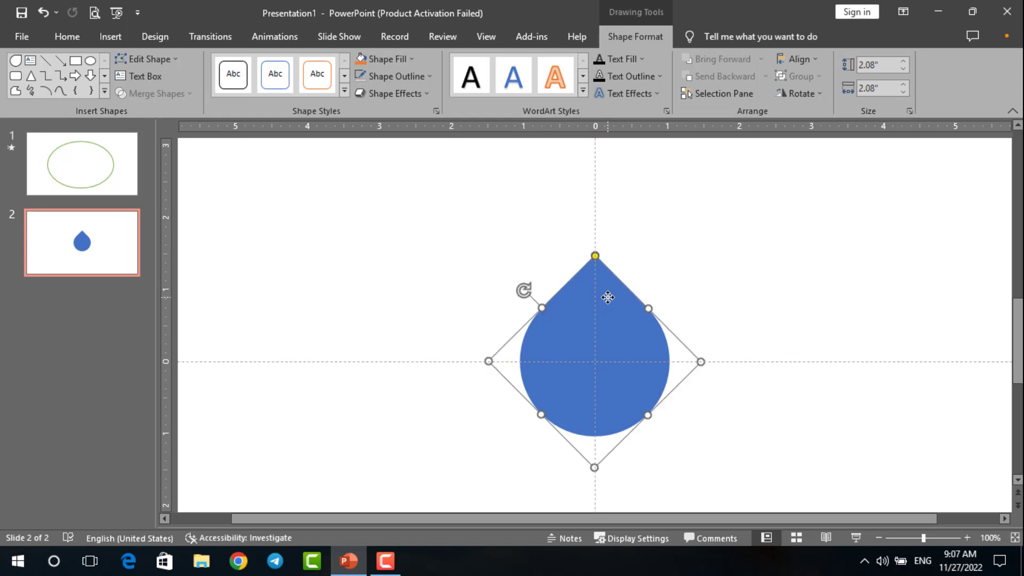
left_click(632, 265)
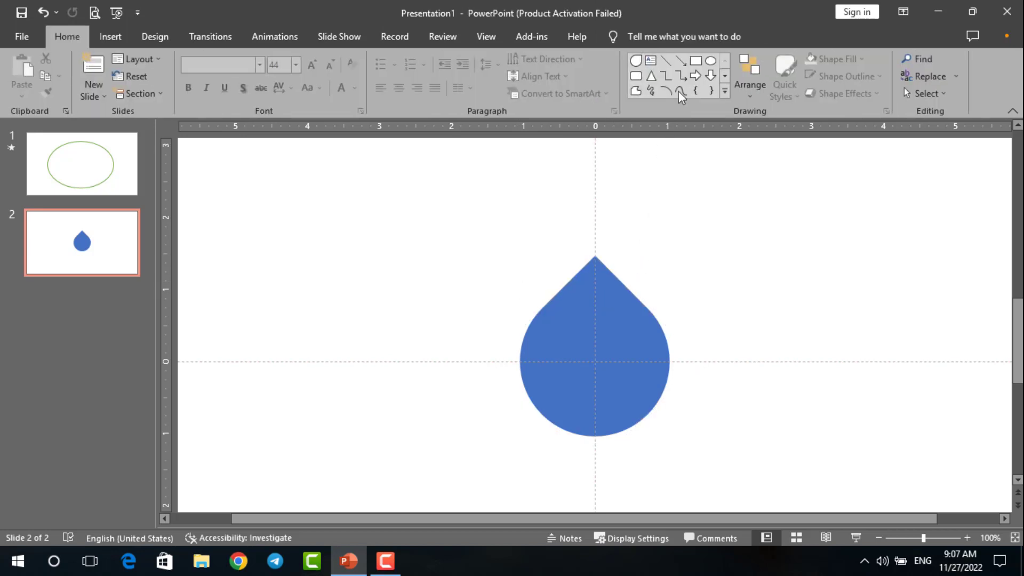
- Reselect the teardrop and expand the Home tab's full Shapes gallery
left_click(725, 92)
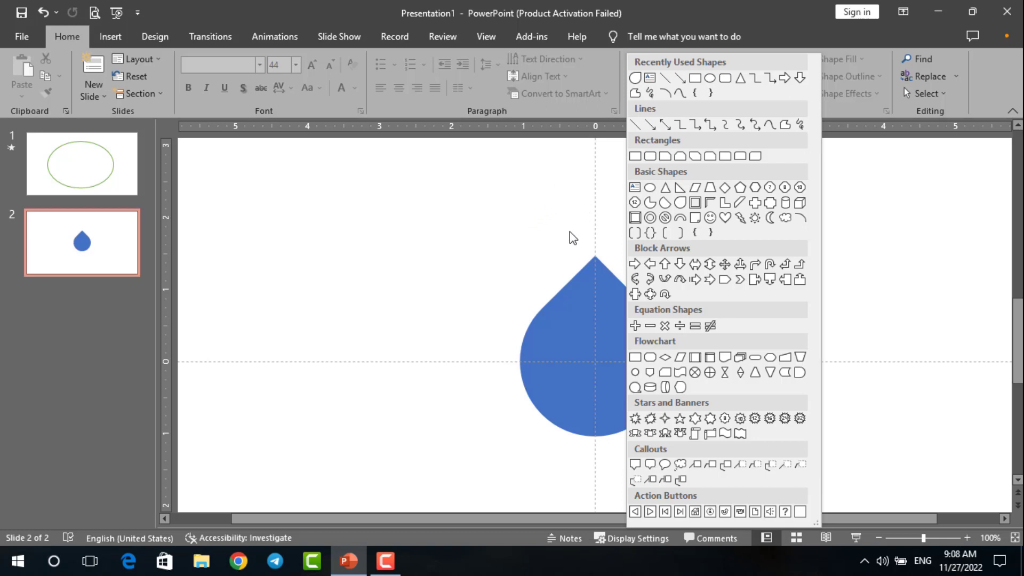
left_click(574, 289)
left_click(574, 285)
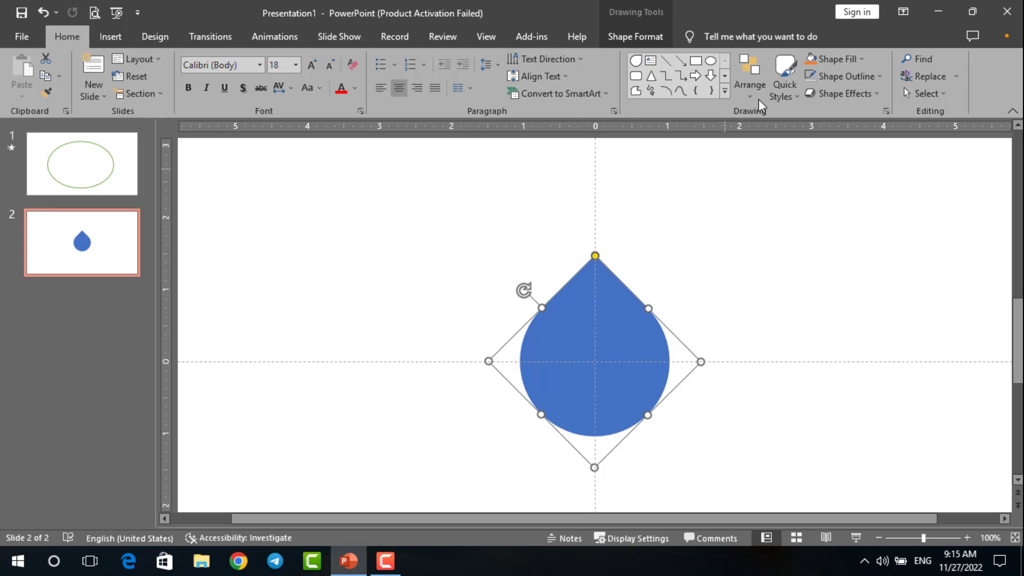
left_click(724, 91)
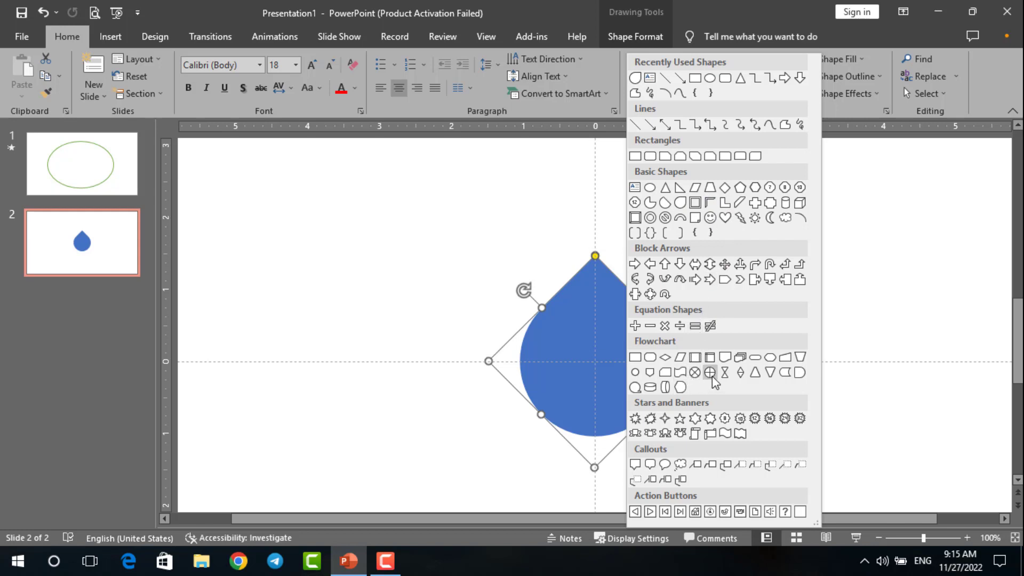
- Draw a rounded rectangle and reshape it into a 1.53-inch-tall pill
left_click(725, 78)
left_click_drag(474, 184, 855, 336)
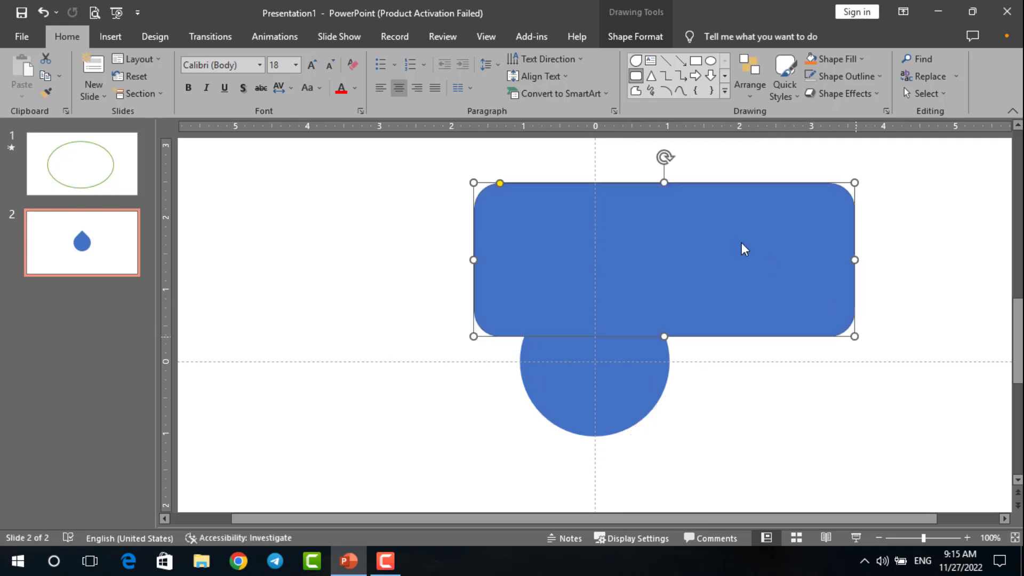
mouse_move(500, 183)
left_mouse_down()
mouse_move(625, 228)
mouse_move(483, 191)
mouse_move(474, 208)
left_mouse_up()
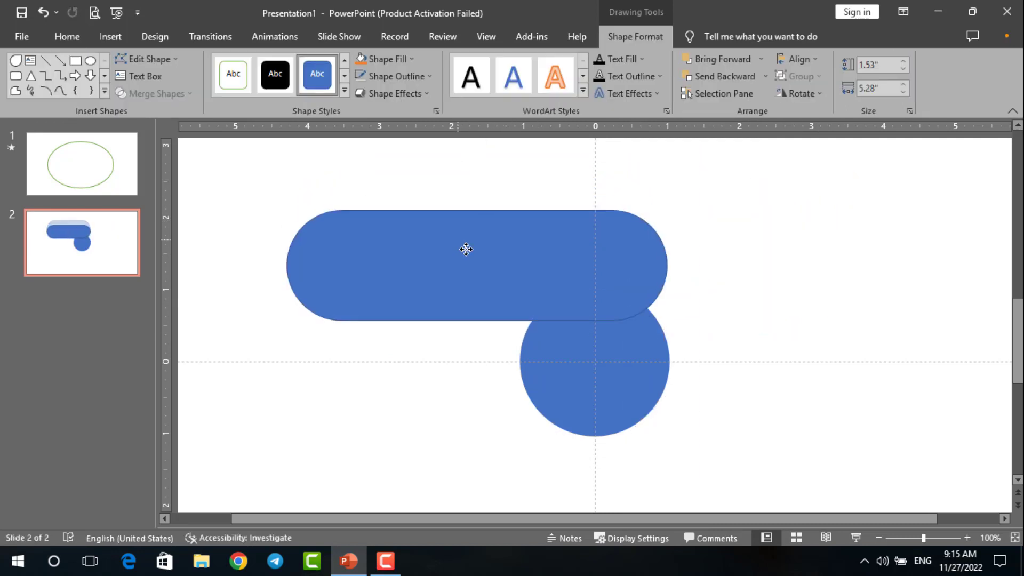
left_click_drag(466, 247, 481, 258)
mouse_move(489, 193)
left_mouse_down()
mouse_move(489, 244)
mouse_move(447, 277)
left_mouse_up()
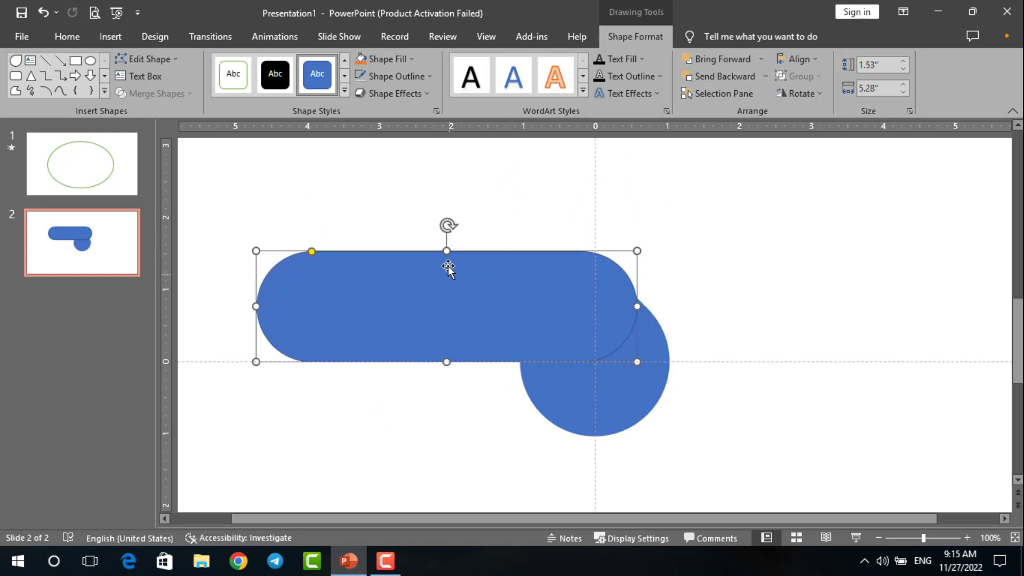
left_click(435, 188)
- Draw a rectangle over the pill's upper half and select it together with the pill
left_click(696, 60)
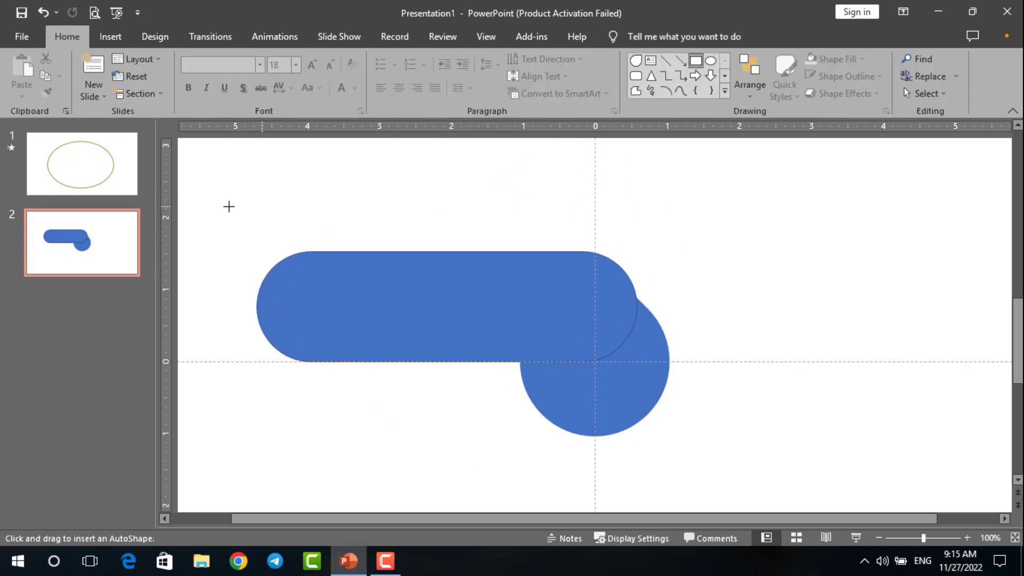
mouse_move(212, 194)
left_mouse_down()
mouse_move(513, 287)
mouse_move(701, 304)
left_mouse_up()
left_click_drag(668, 267, 659, 274)
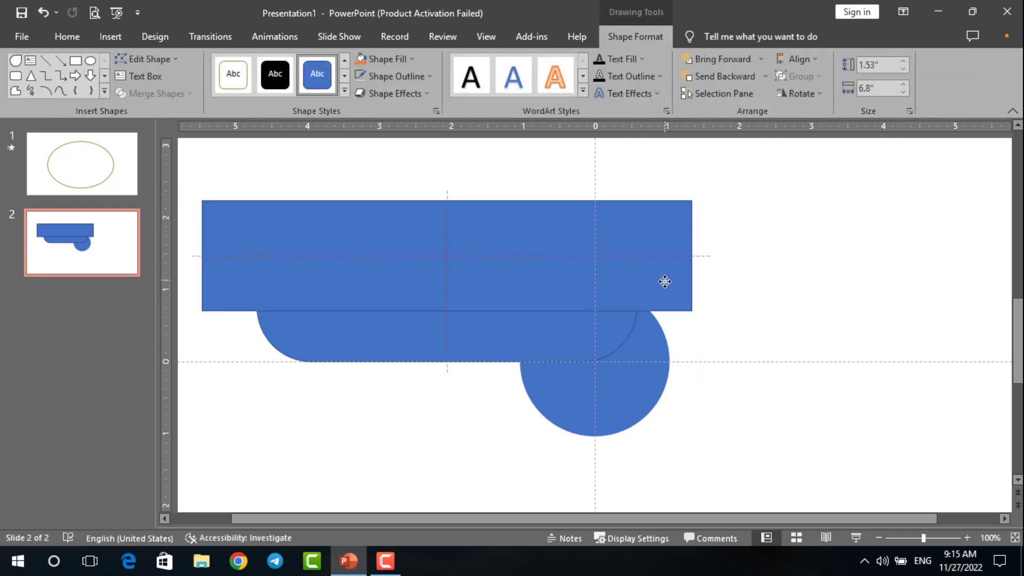
left_click(526, 339)
left_click(544, 229)
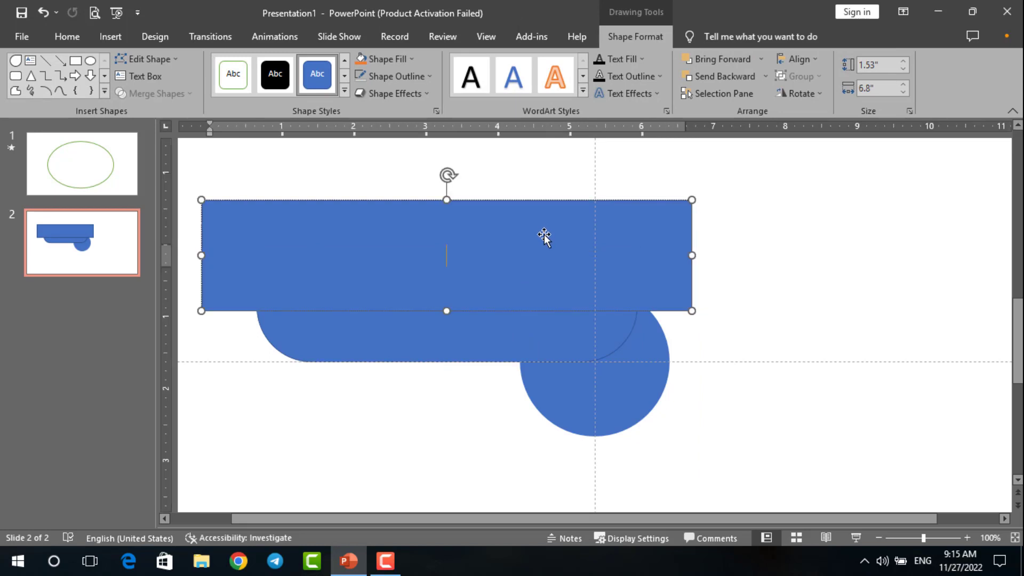
key("Escape")
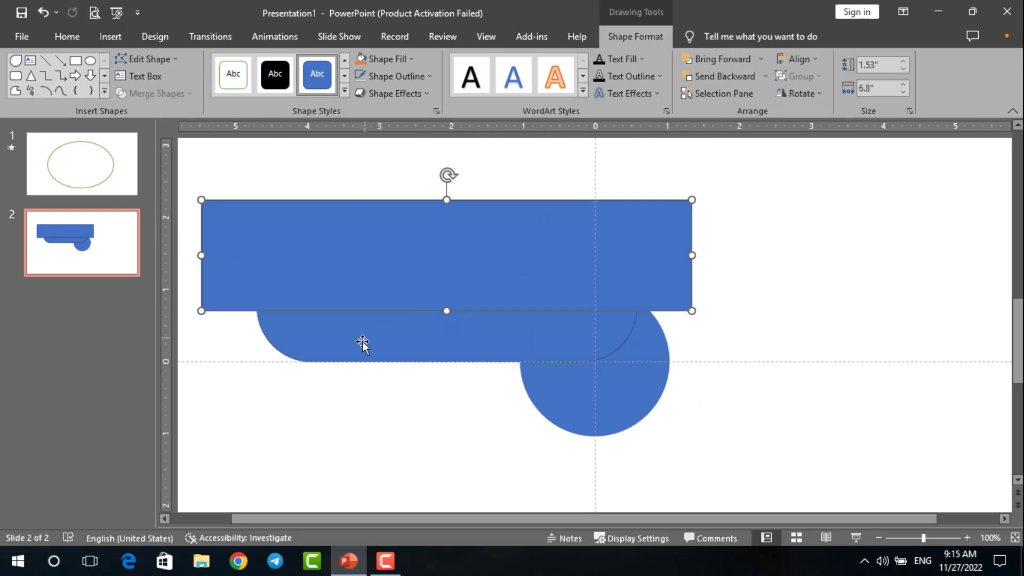
left_click(363, 323, "shift")
- Fragment the overlapping shapes and delete the rectangle and upper pill pieces
left_click(182, 93)
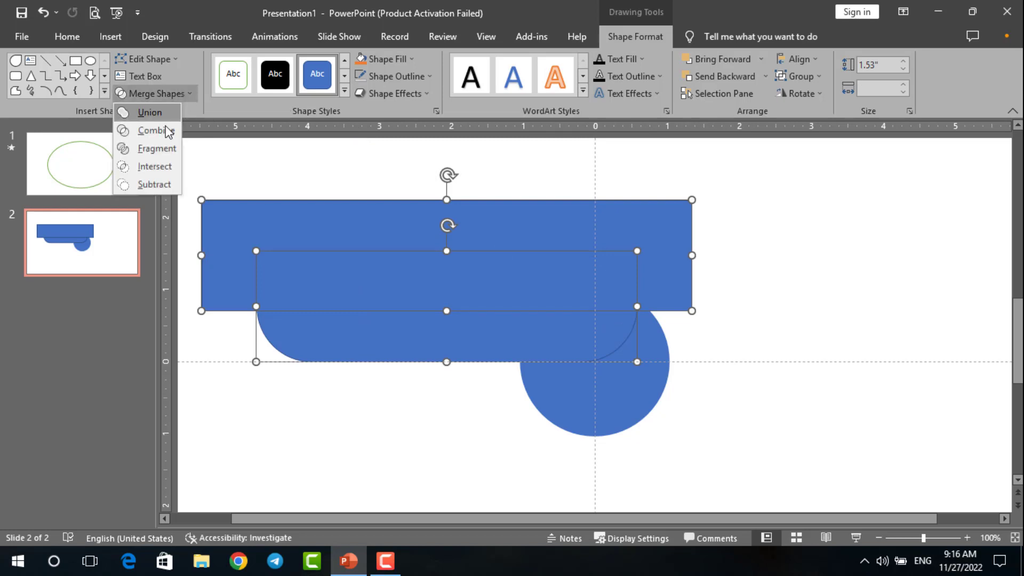
left_click(162, 148)
left_click(350, 215)
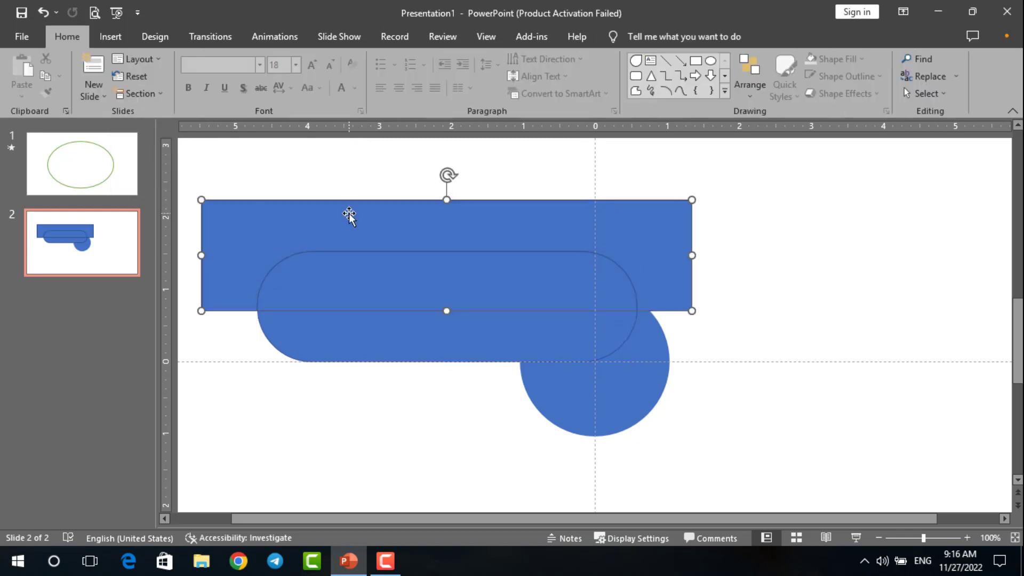
key("Delete")
left_click(361, 275)
key("Delete")
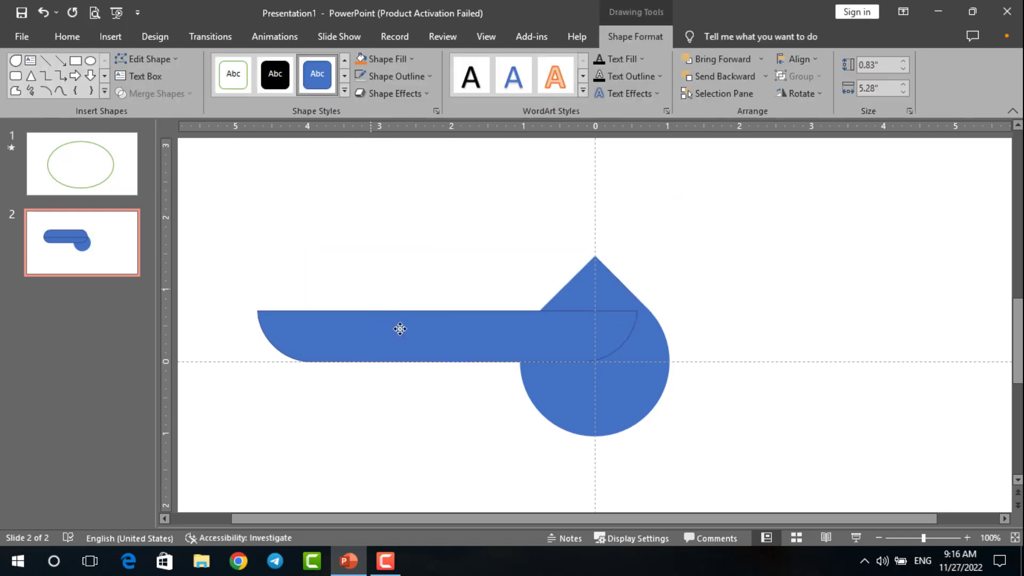
- Tilt the half-pill bar diagonally near the teardrop's tip and shorten it
left_click_drag(400, 327, 489, 297)
mouse_move(544, 258)
left_mouse_down()
mouse_move(453, 289)
mouse_move(510, 270)
left_mouse_up()
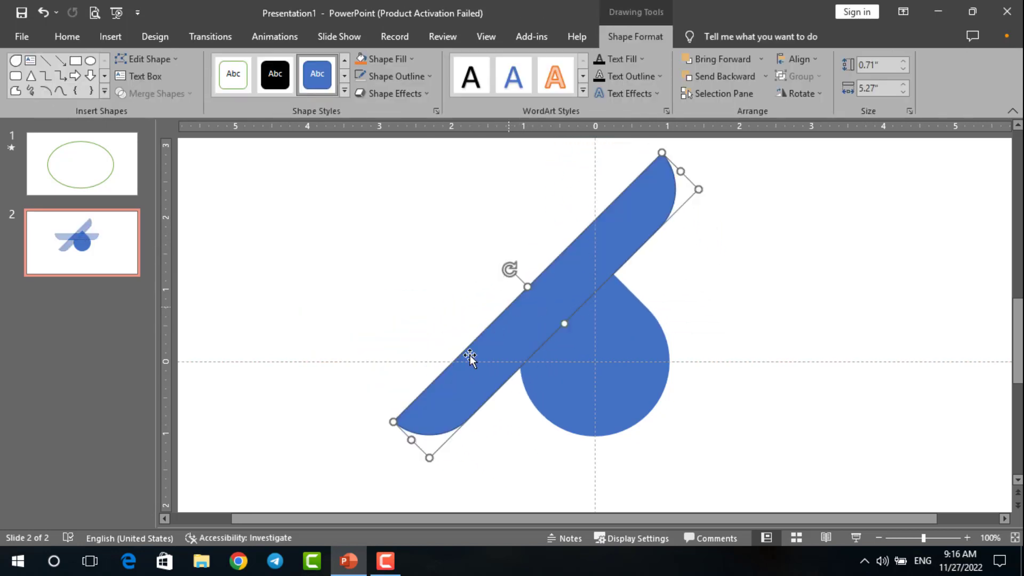
left_click_drag(427, 458, 462, 418)
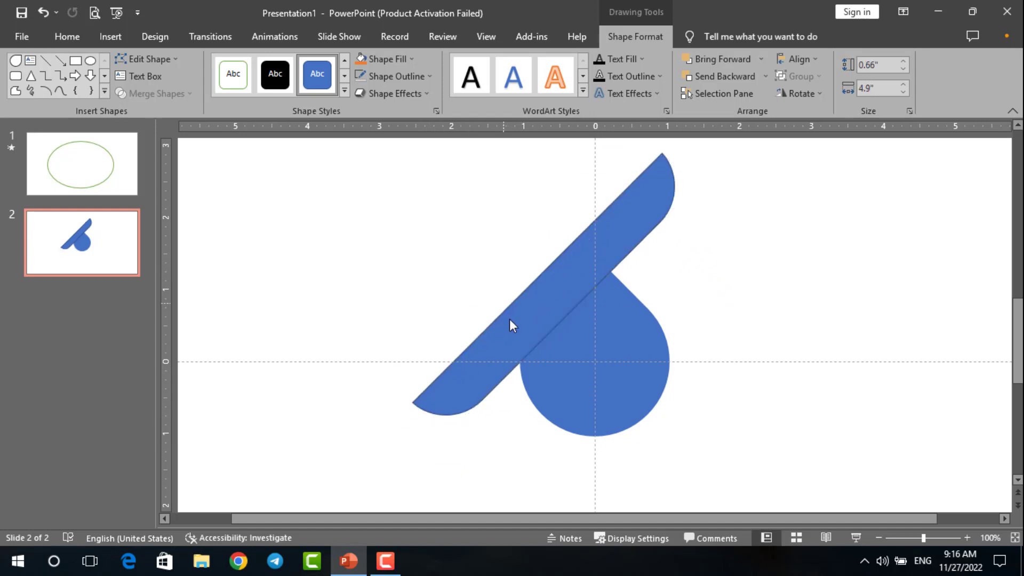
key("Escape")
left_click_drag(501, 348, 526, 345)
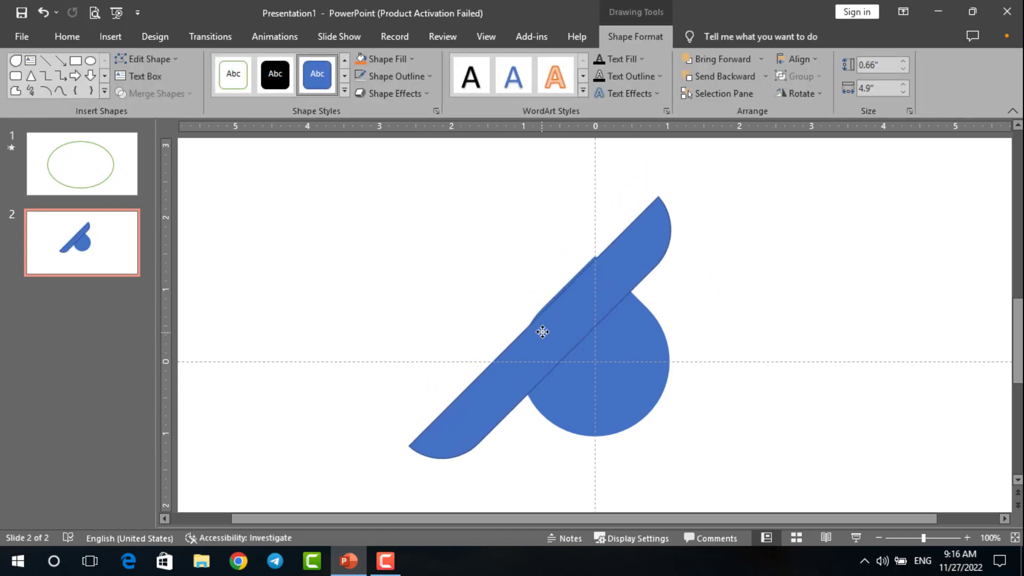
left_click_drag(526, 345, 541, 322)
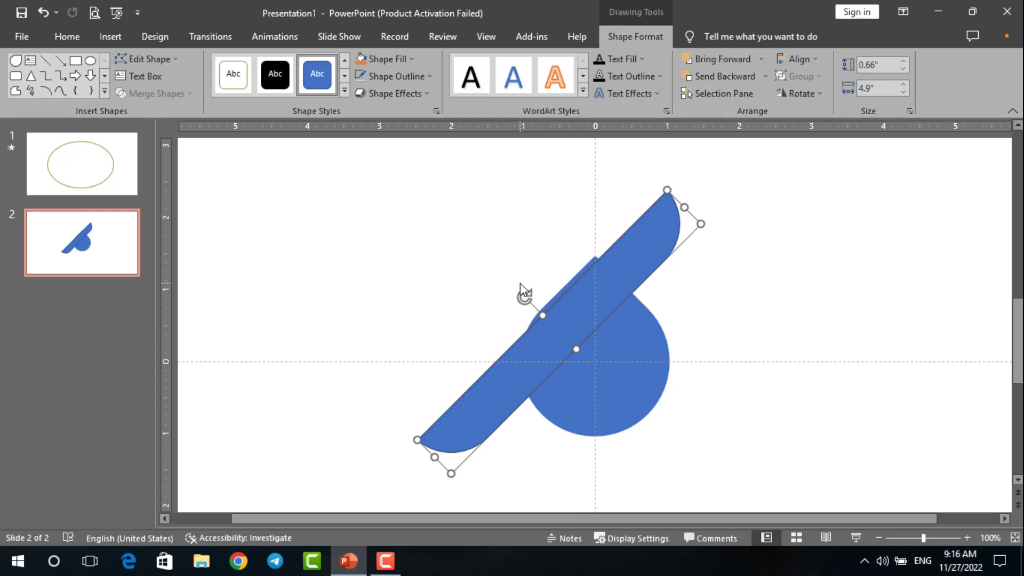
left_click_drag(600, 282, 599, 287)
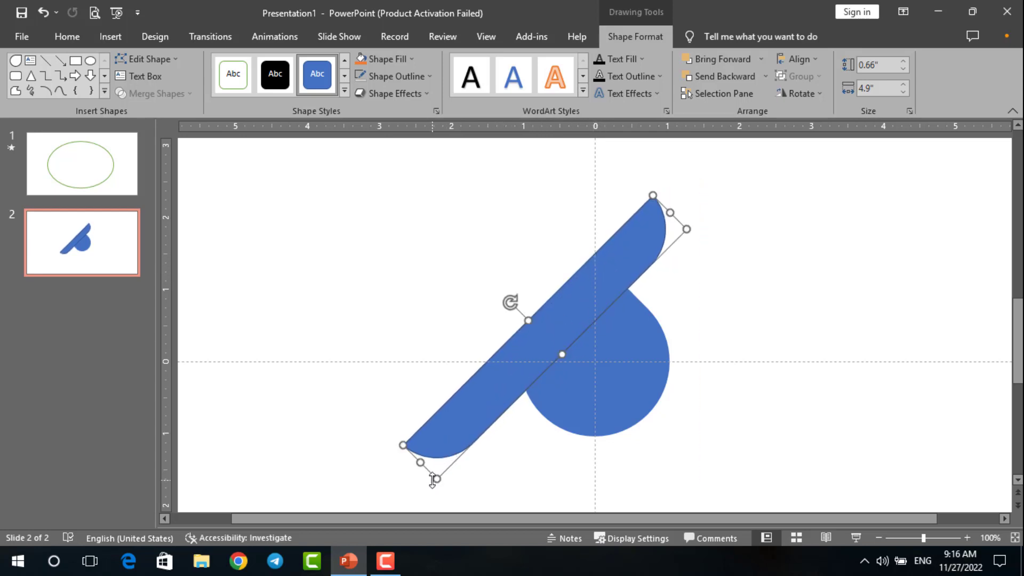
mouse_move(433, 480)
left_mouse_down()
mouse_move(464, 418)
mouse_move(476, 422)
left_mouse_up()
- Finish shrinking the leaf, flip it horizontally and move it left into a V
left_click_drag(536, 323, 530, 338)
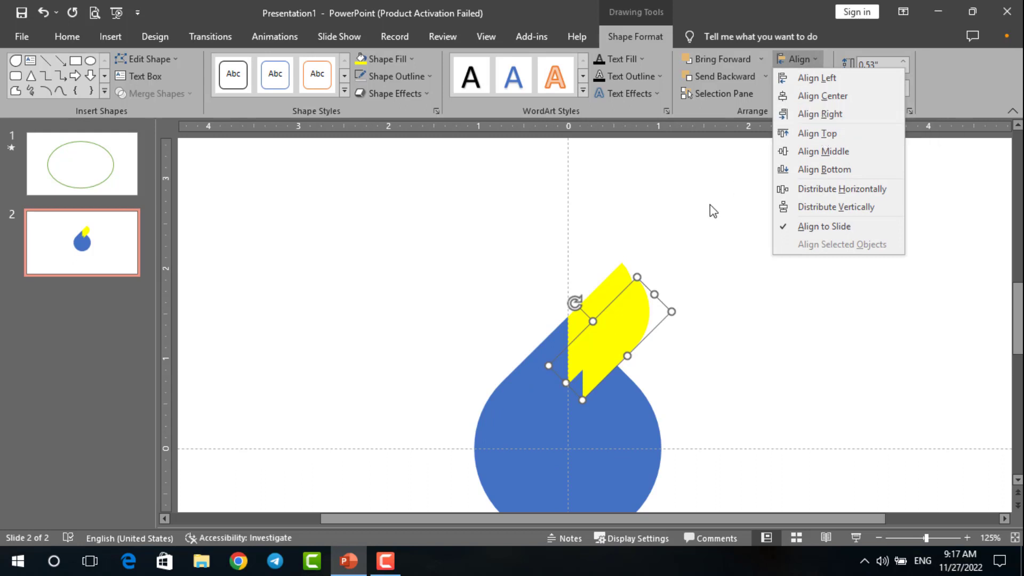
left_click(710, 211)
left_click(813, 94)
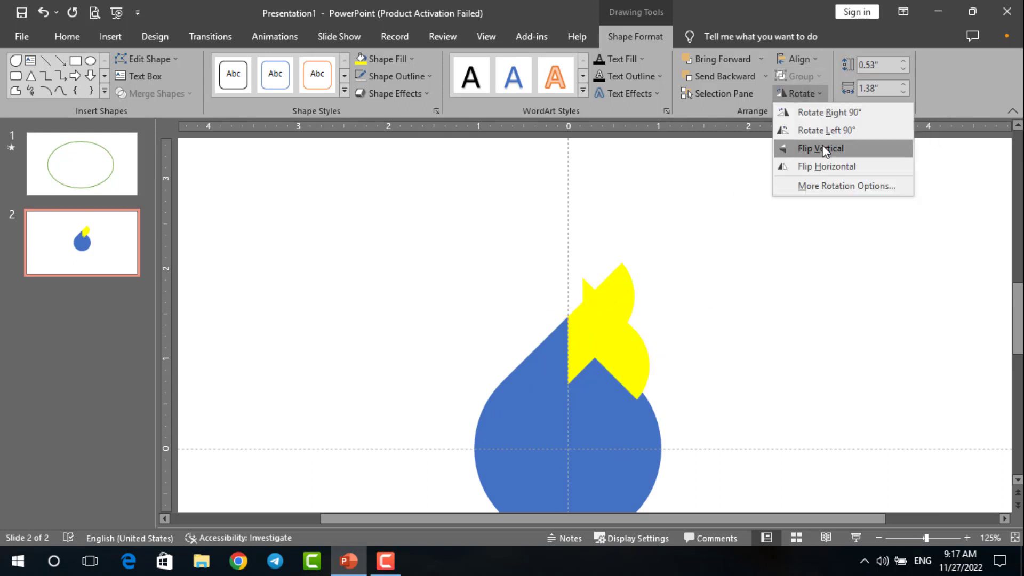
left_click(823, 161)
mouse_move(626, 352)
left_mouse_down()
mouse_move(566, 340)
mouse_move(544, 317)
left_mouse_up()
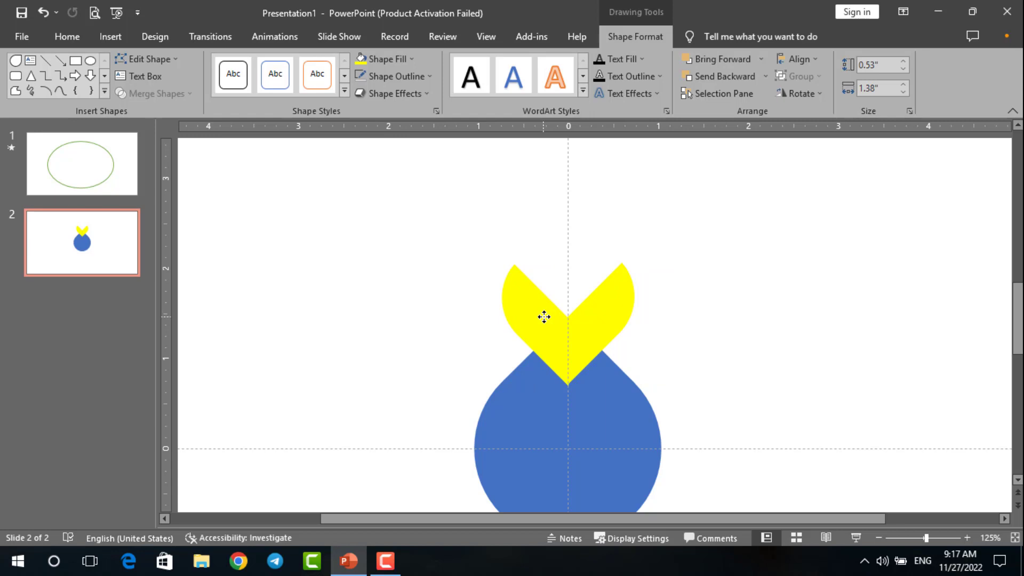
- Send the left leaf backward behind the teardrop
left_click(761, 59)
left_click(743, 93)
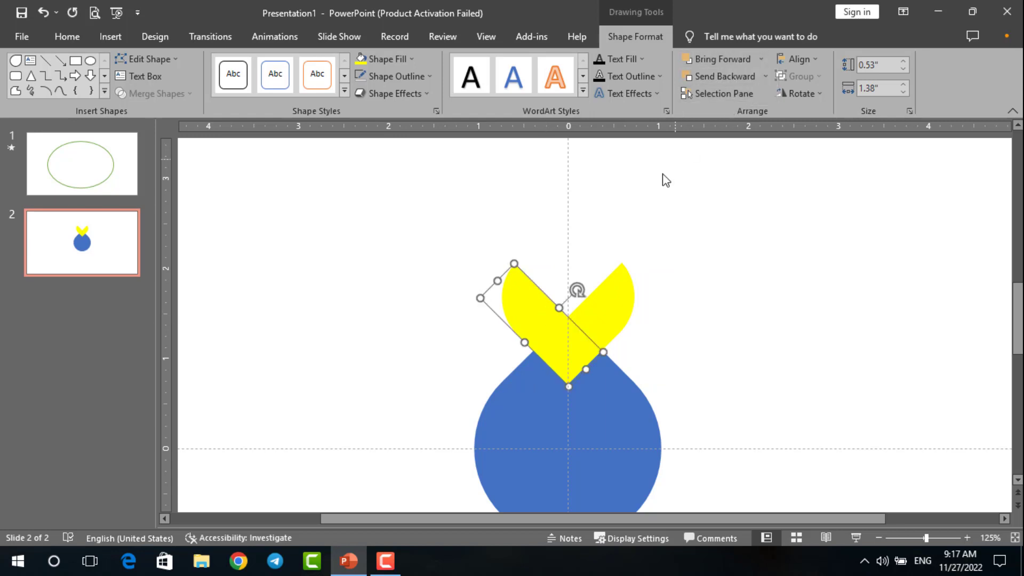
left_click(766, 76)
left_click(752, 110)
left_click(677, 191)
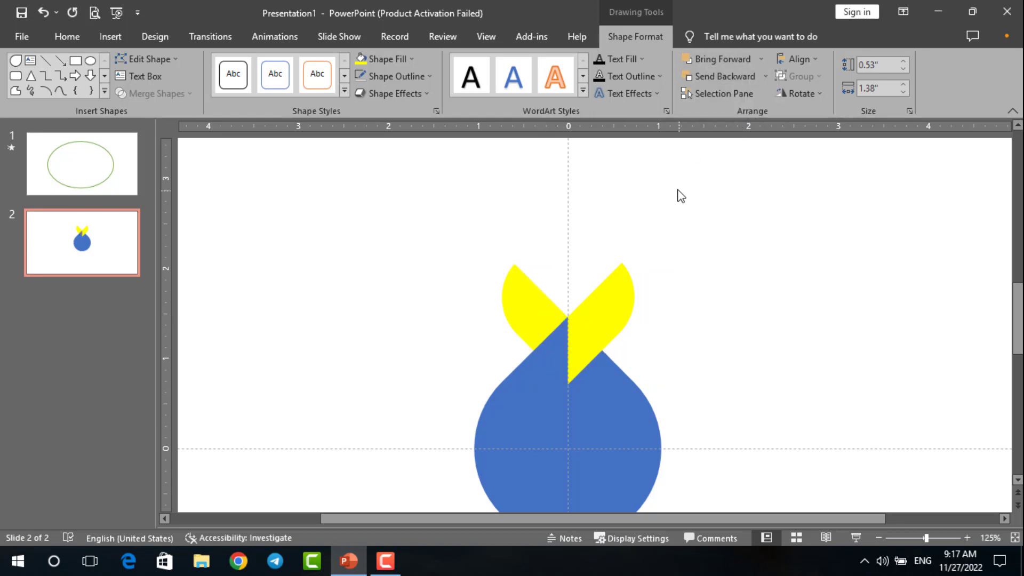
- Enlarge the right leaf to 0.64 by 1.65 inches and delete the left leaf
left_click(617, 298)
left_click(619, 409)
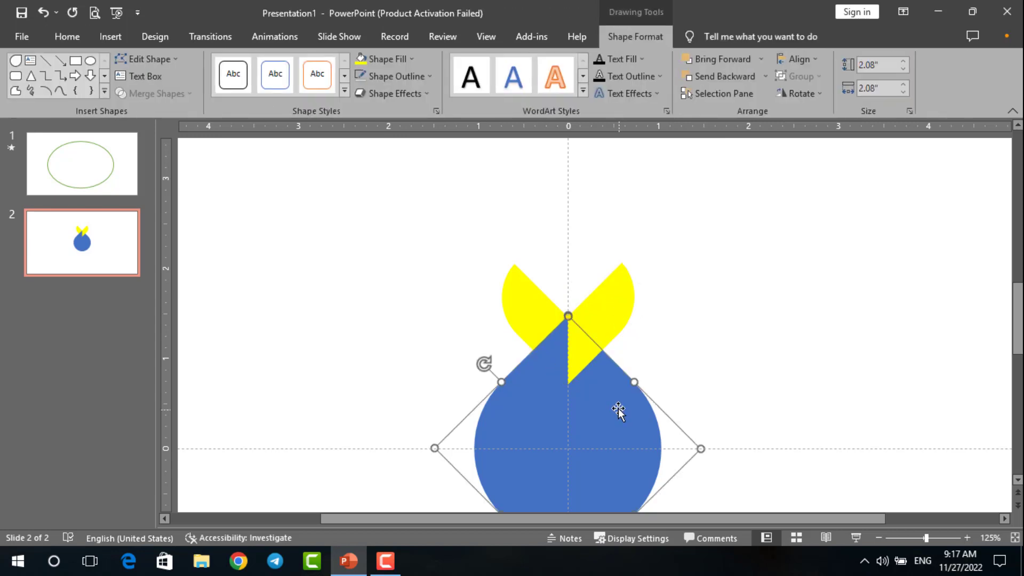
scroll(619, 408, "down", 1, "ctrl")
scroll(614, 304, "down", 1, "ctrl")
scroll(627, 266, "up", 1, "ctrl")
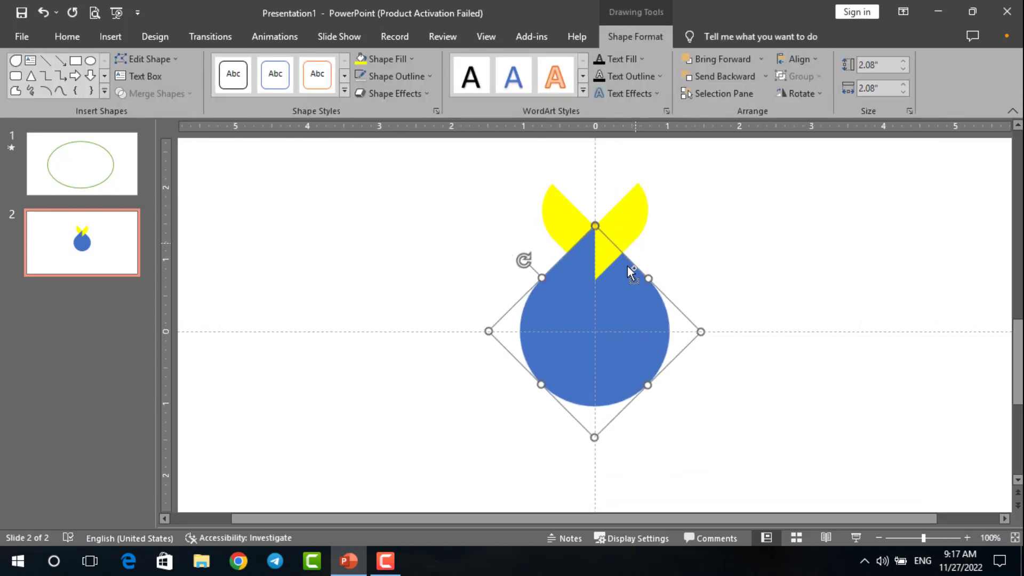
right_click(627, 266)
key("Escape")
left_click(632, 211)
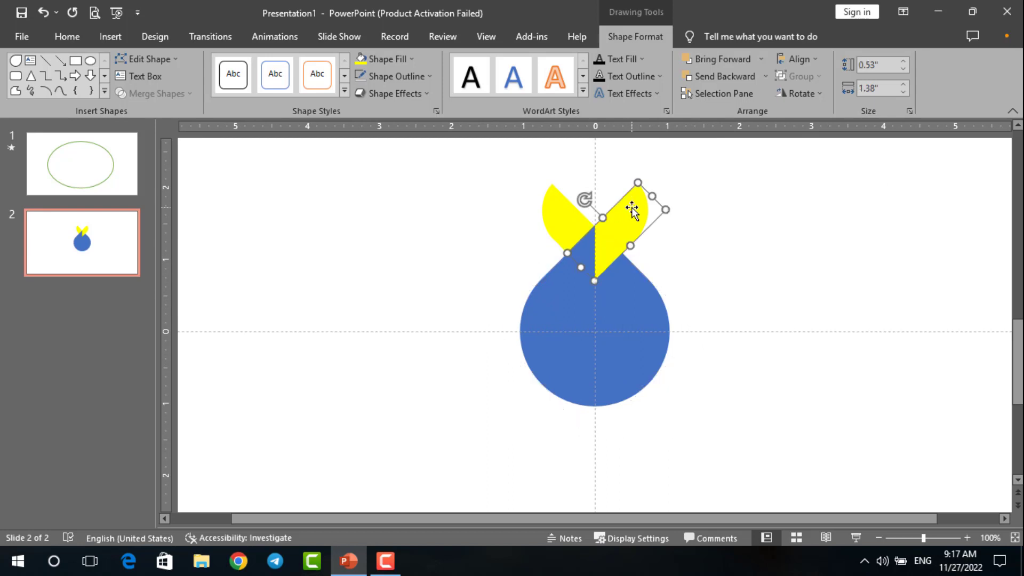
left_click_drag(666, 210, 685, 201)
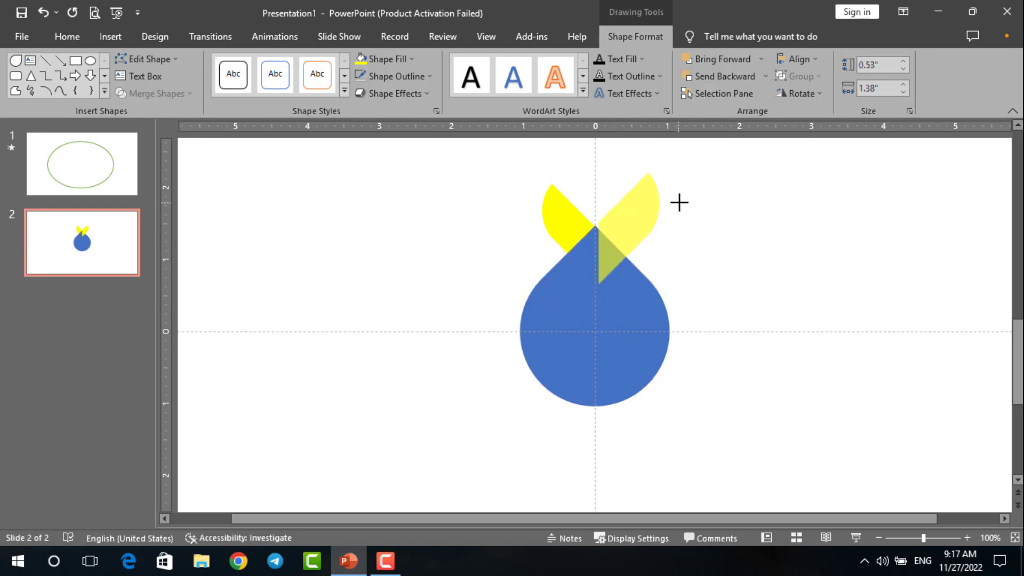
left_click(584, 213)
key("Delete")
left_click_drag(618, 228, 620, 227)
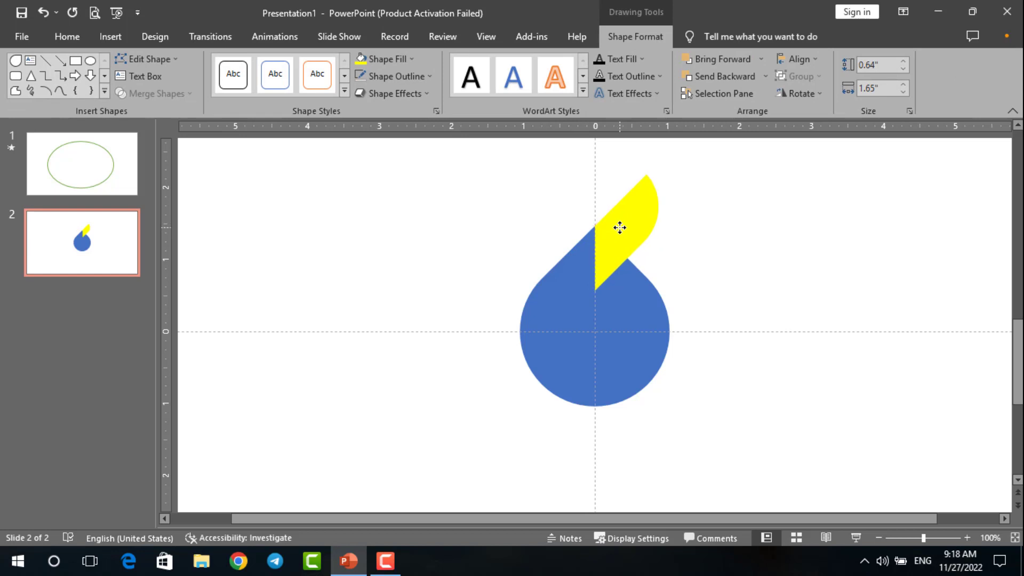
- Duplicate the leaf with Ctrl+D, flip it horizontally and send it behind the teardrop
key("ctrl+d")
left_click(796, 93)
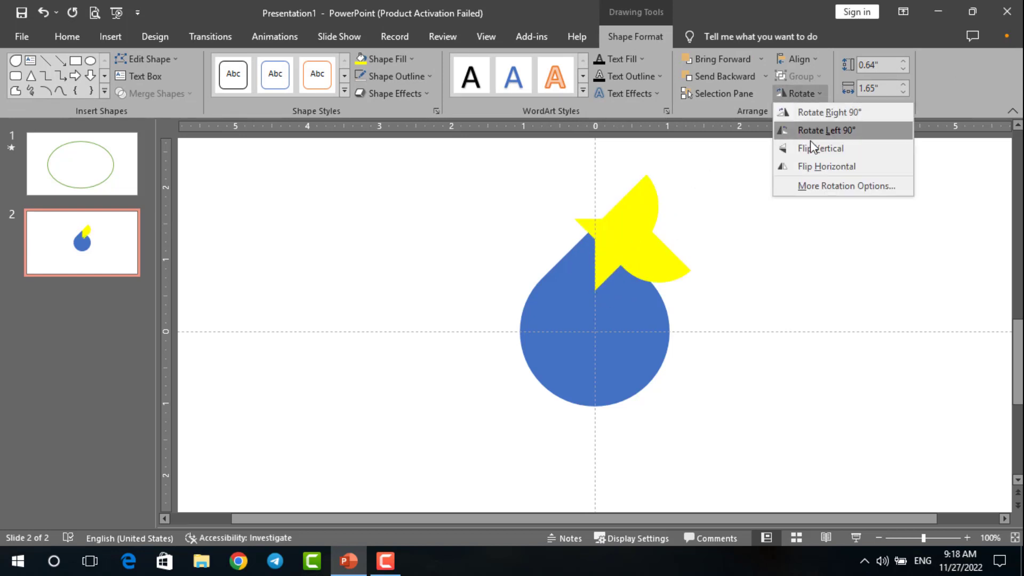
left_click(812, 166)
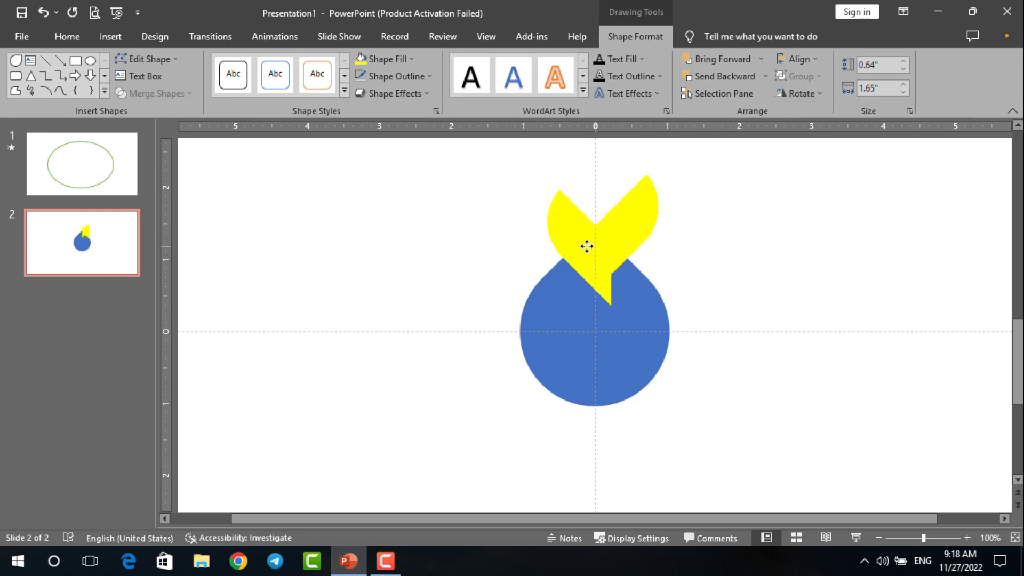
left_click_drag(657, 245, 597, 242)
left_click(765, 75)
left_click(758, 114)
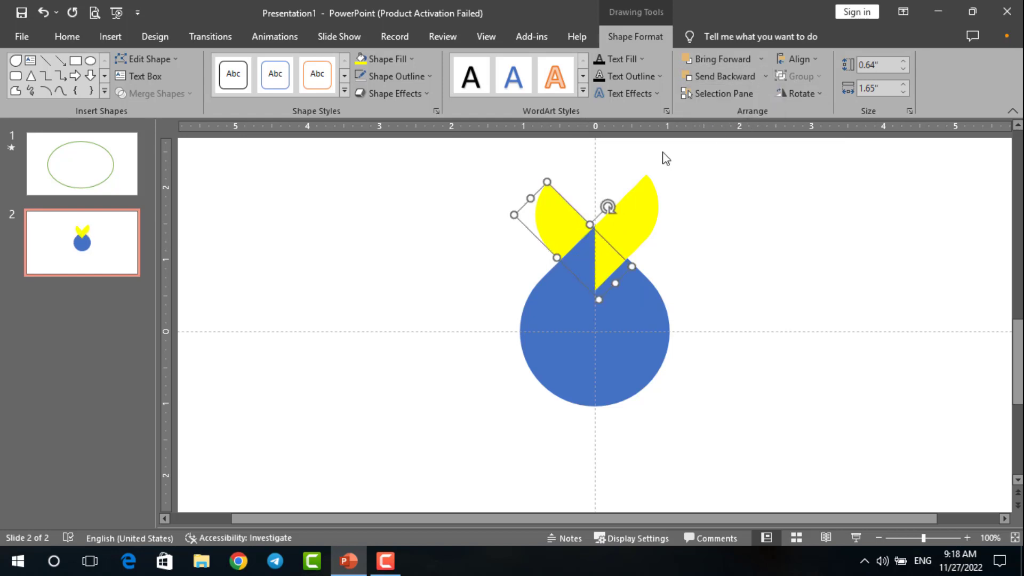
- Nudge the left leaf up and left to complete the V
scroll(581, 187, "up", 6)
scroll(589, 296, "up", 4)
left_click_drag(589, 296, 585, 278)
scroll(584, 276, "down", 10)
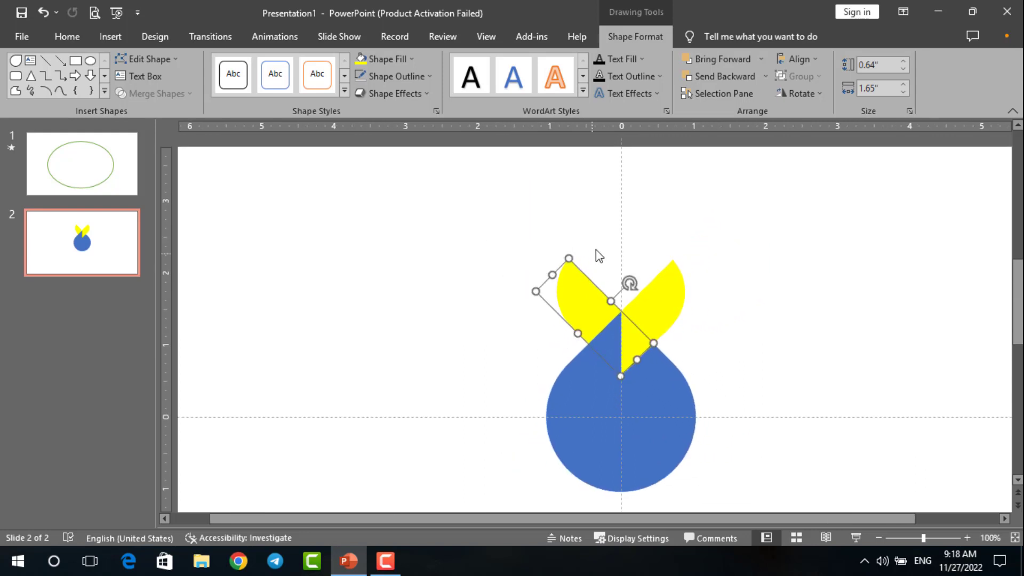
scroll(643, 285, "up", 3)
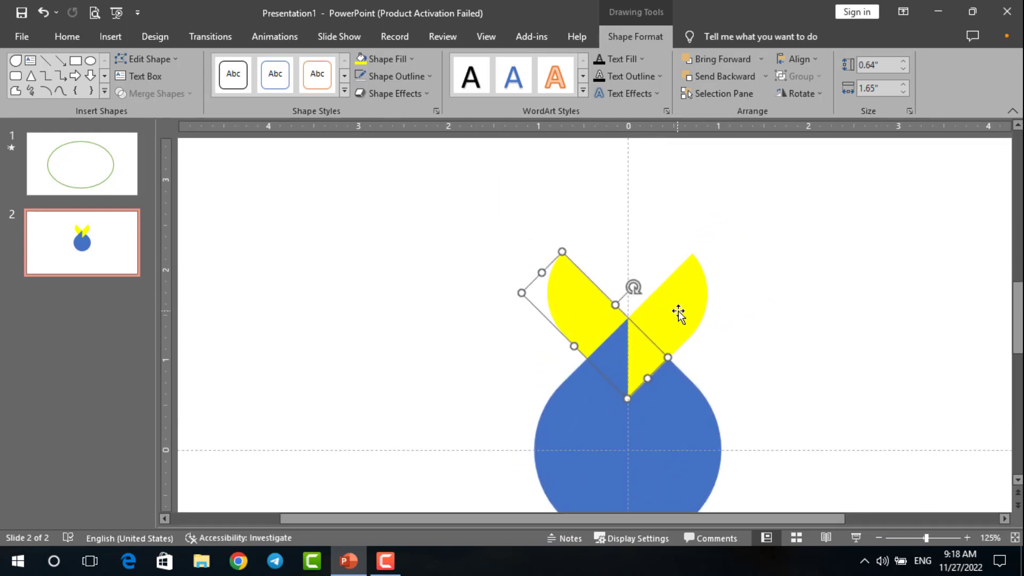
left_click(682, 307)
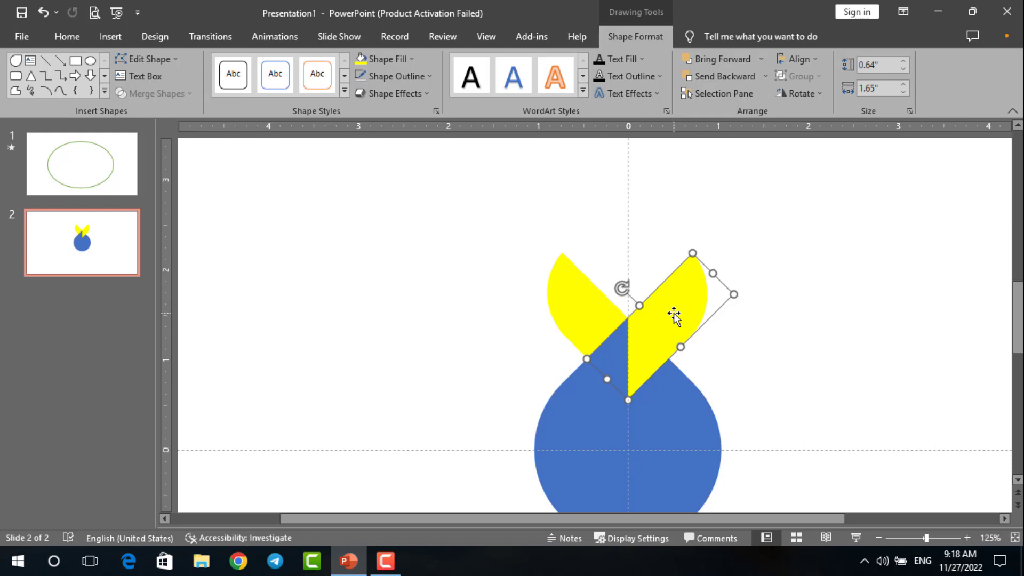
left_click(660, 431)
- Give the teardrop a red gradient fill with its end stop at 94%
right_click(660, 431)
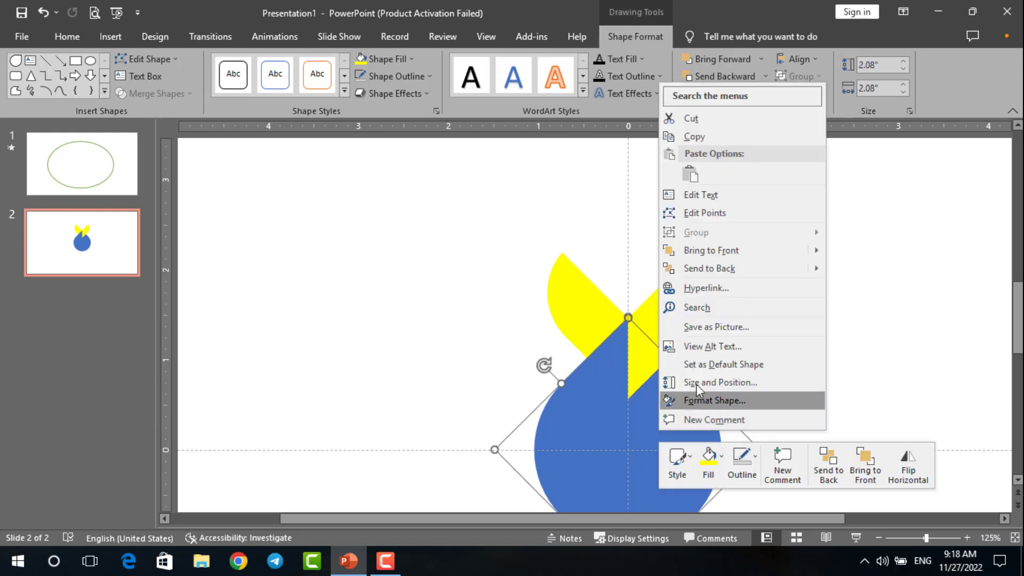
left_click(710, 401)
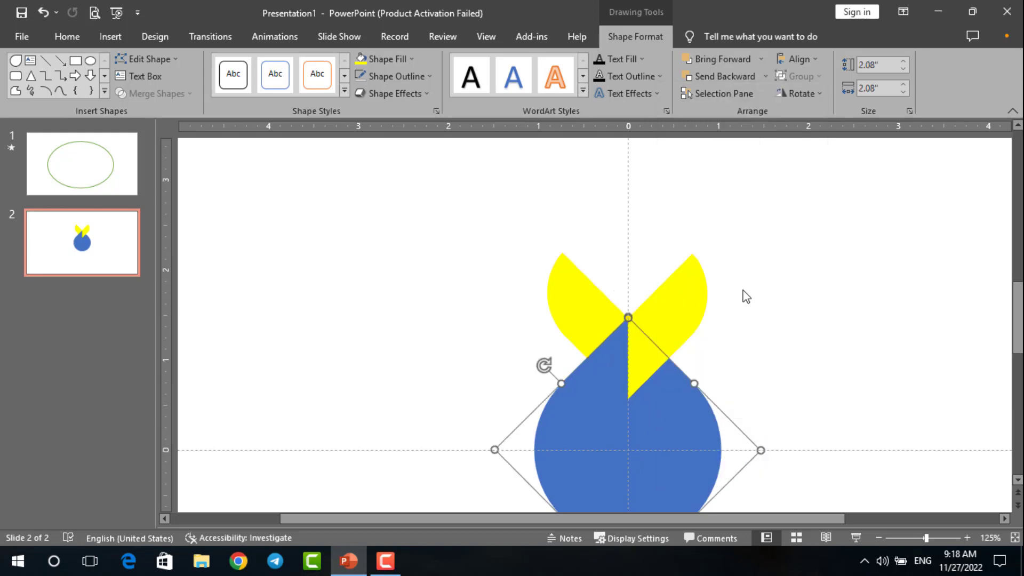
left_click(835, 220)
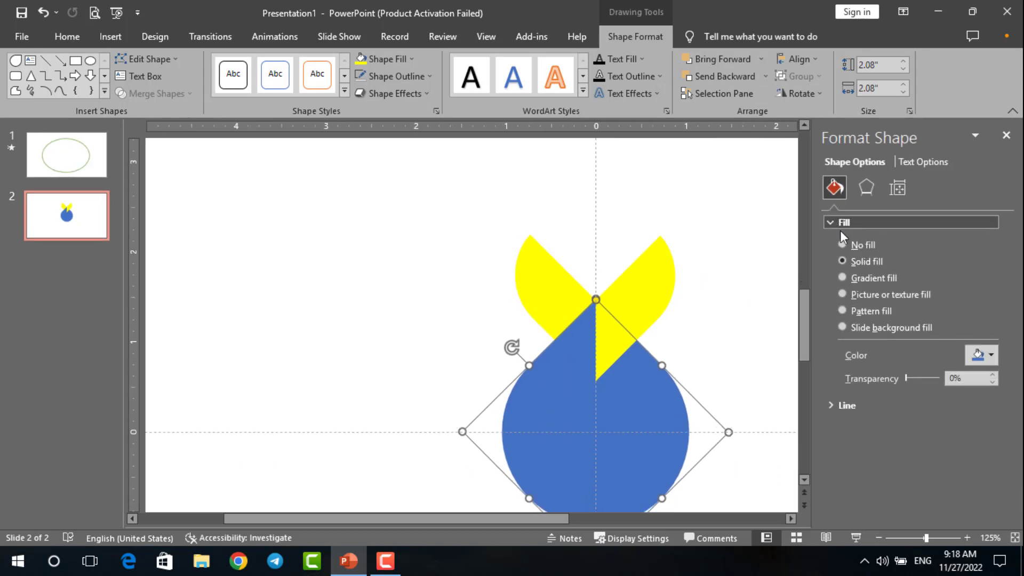
left_click(870, 276)
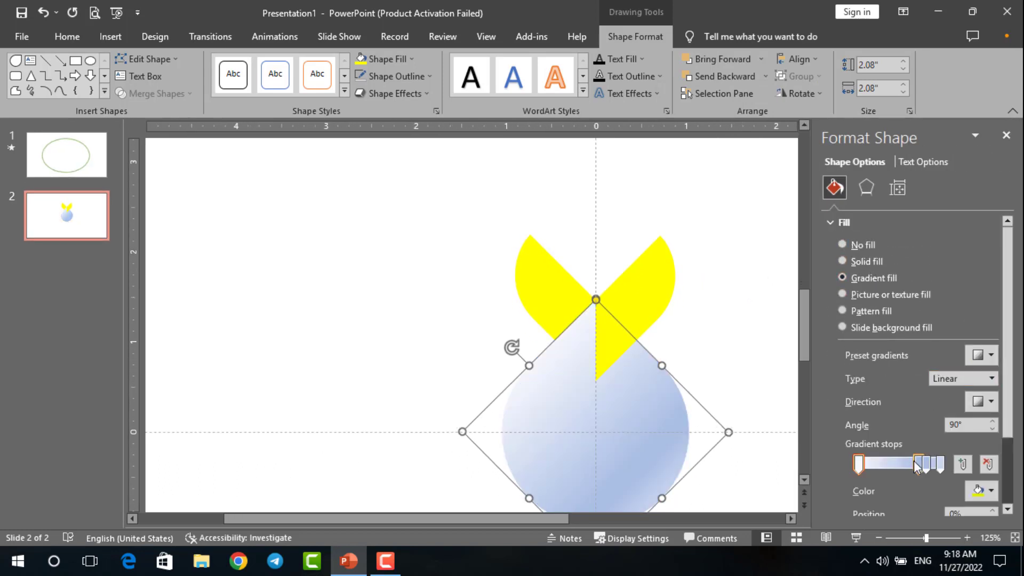
key("Delete")
key("Delete")
key("Delete")
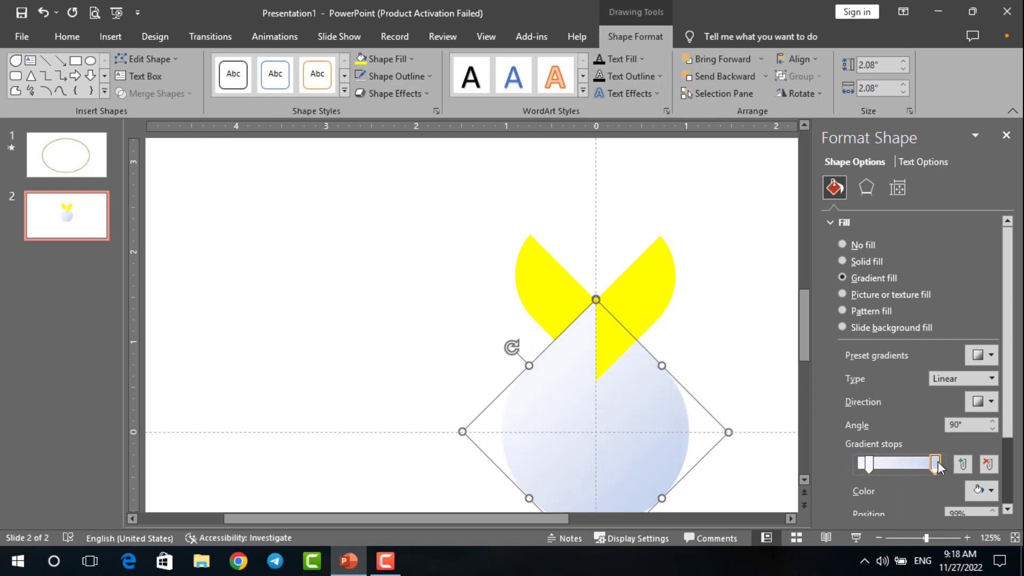
left_click_drag(938, 462, 935, 462)
left_click(991, 489)
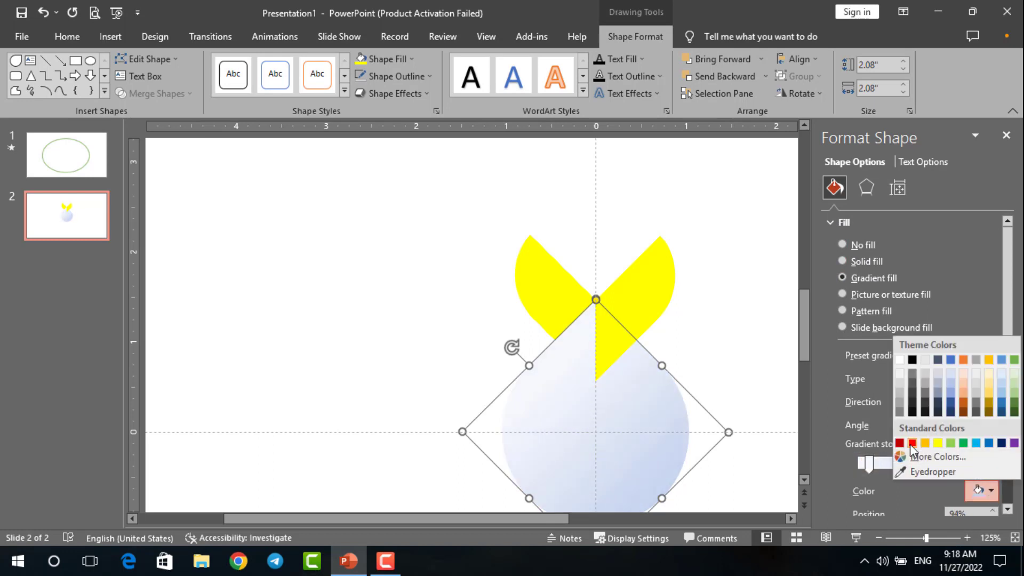
left_click(912, 443)
- Fill both yellow leaves with red
left_click(539, 279)
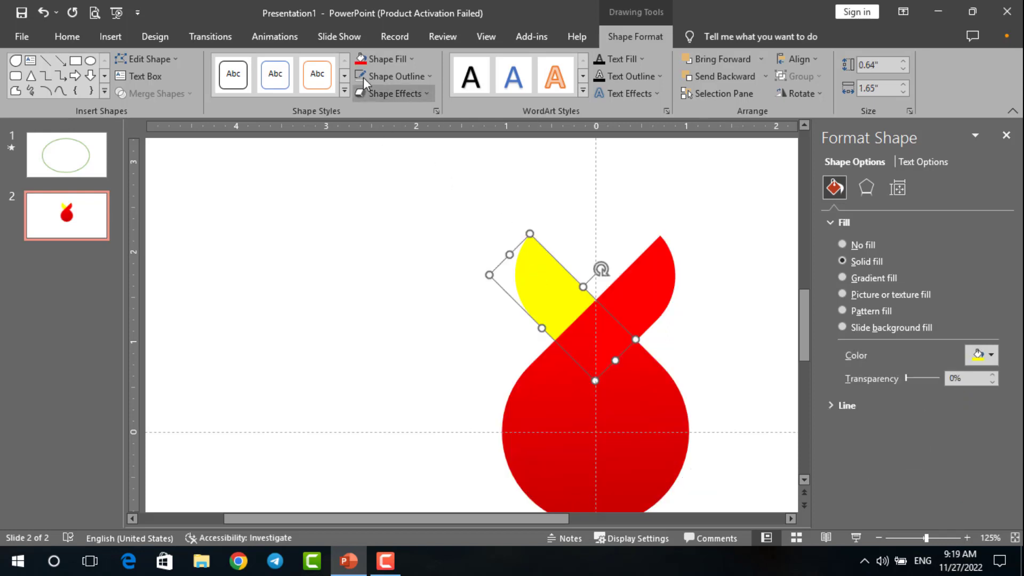
left_click(361, 58)
left_click(389, 199)
left_click(622, 334)
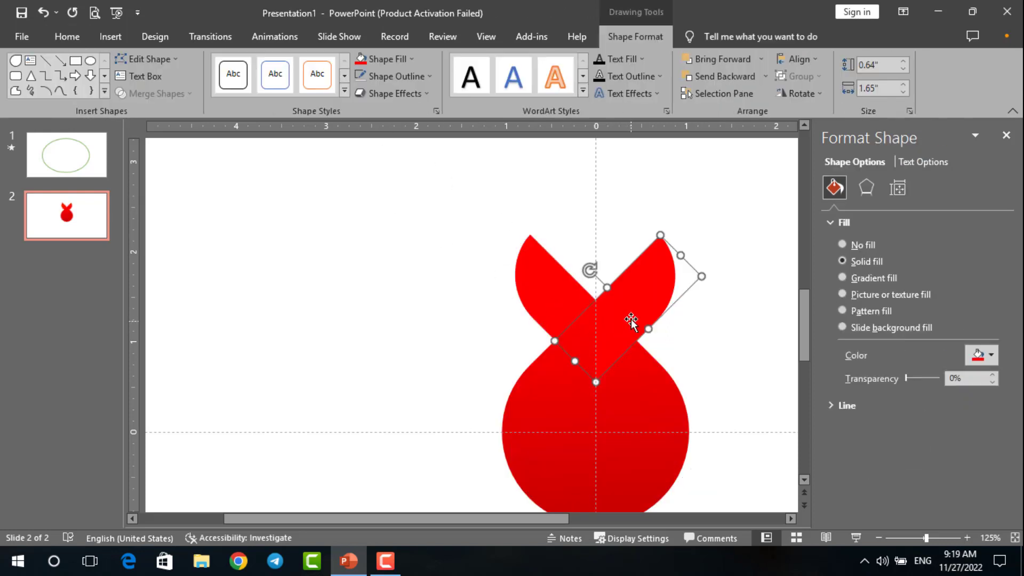
- Move the teardrop's gradient stops to 9% and 82%
left_click(628, 362)
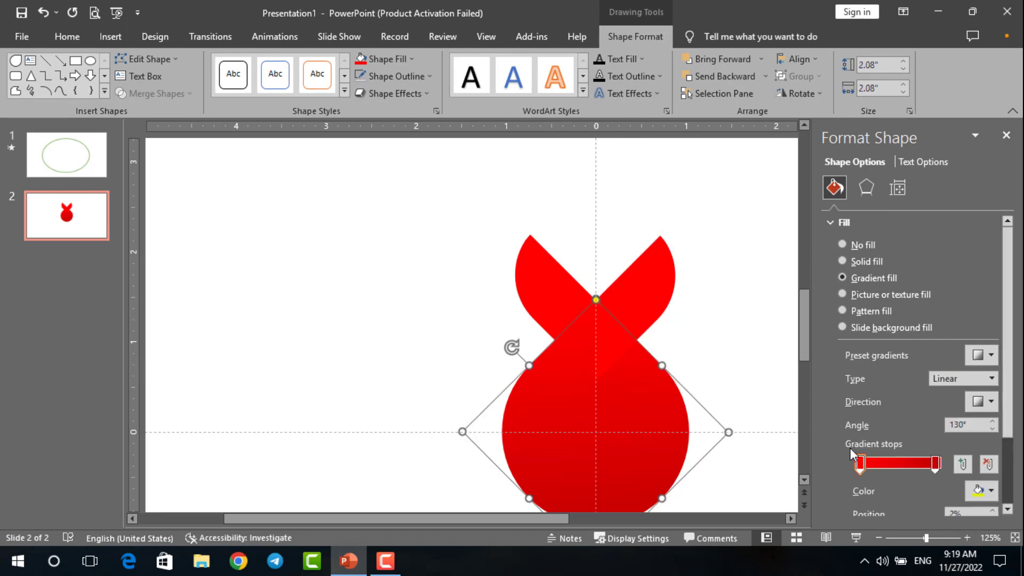
left_click_drag(862, 465, 869, 469)
left_click_drag(935, 462, 924, 462)
left_click(649, 288)
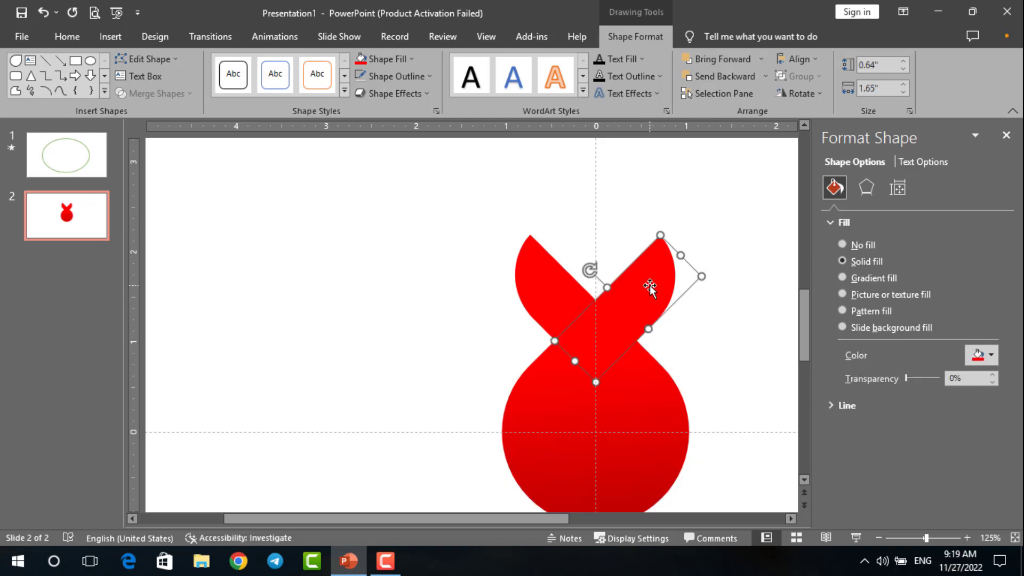
- Switch the right leaf to a gradient fill with a stop at 48% and adjust its angle
left_click(844, 277)
left_click_drag(923, 466, 895, 463)
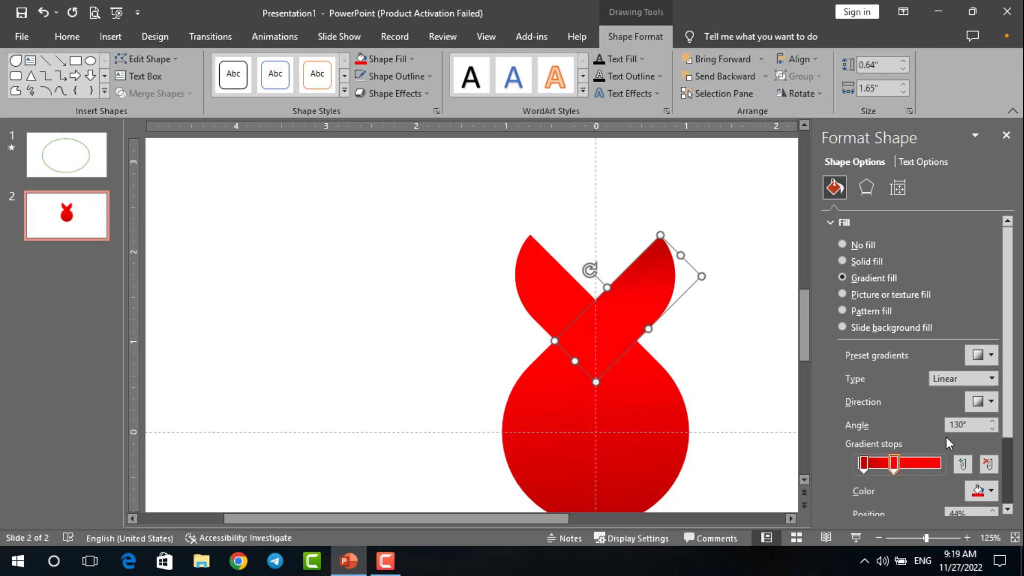
triple_click(993, 430)
triple_click(992, 422)
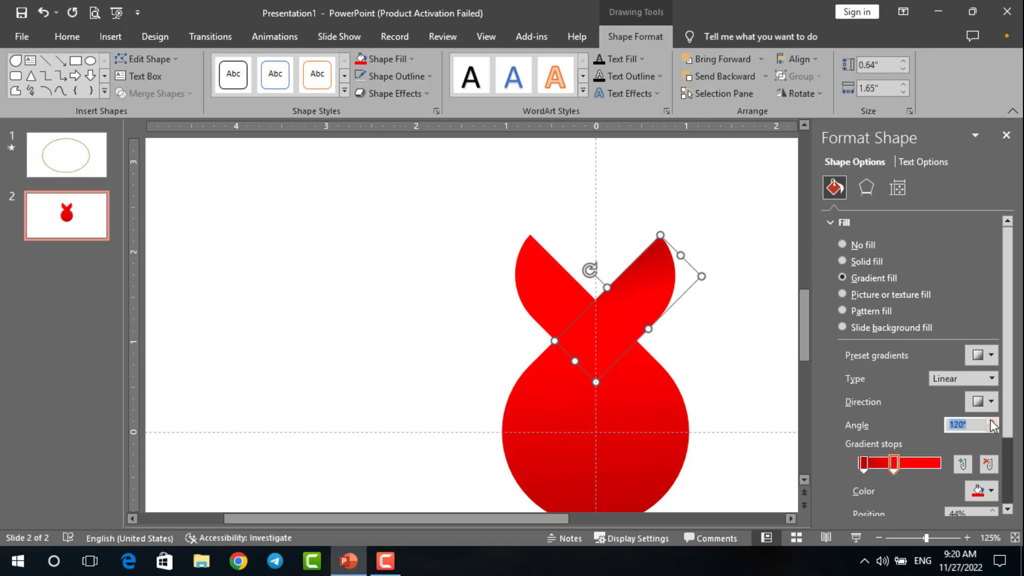
- Give the left leaf a red gradient fill at 180°
left_click(540, 286)
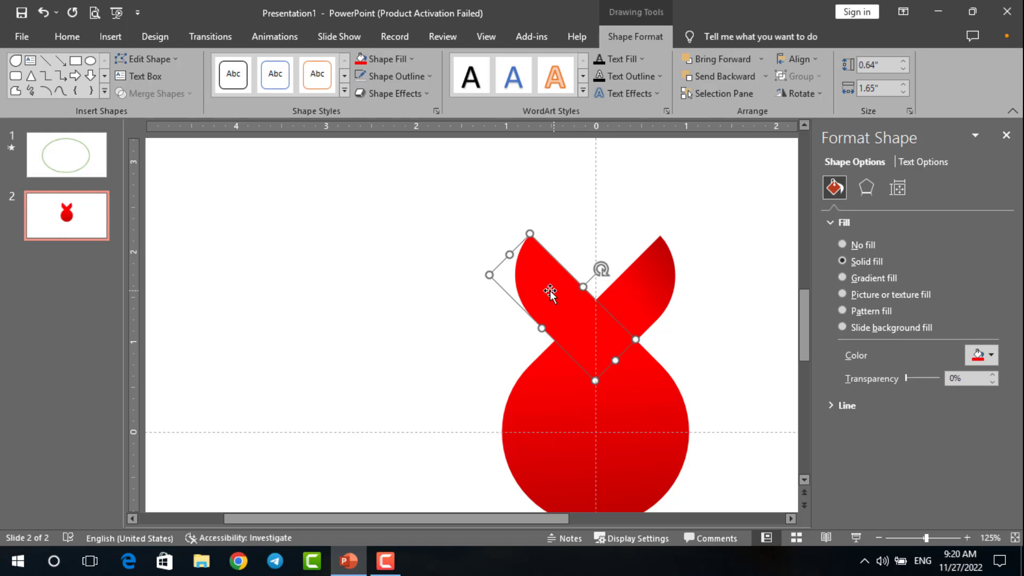
left_click(862, 278)
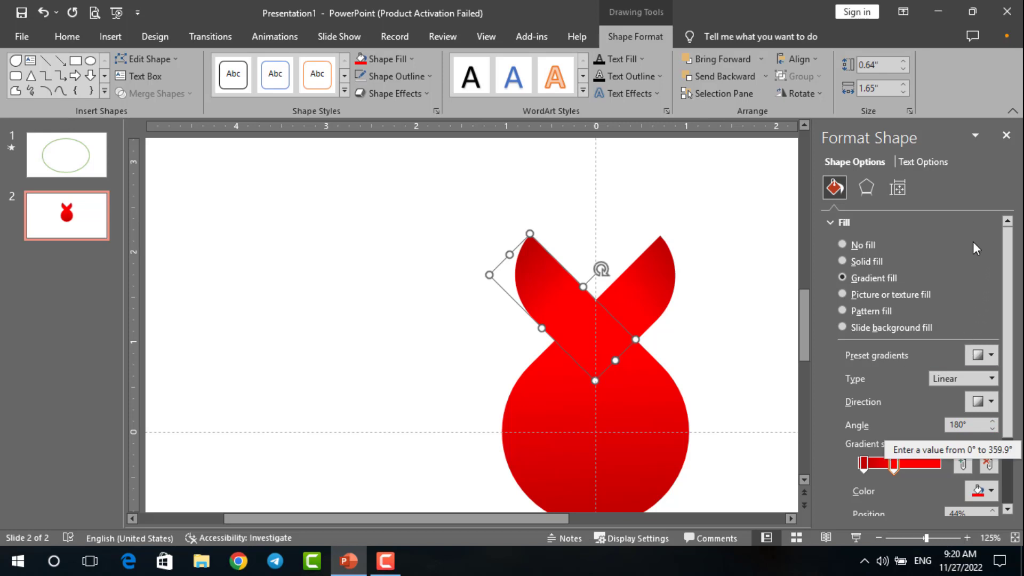
left_click(764, 173)
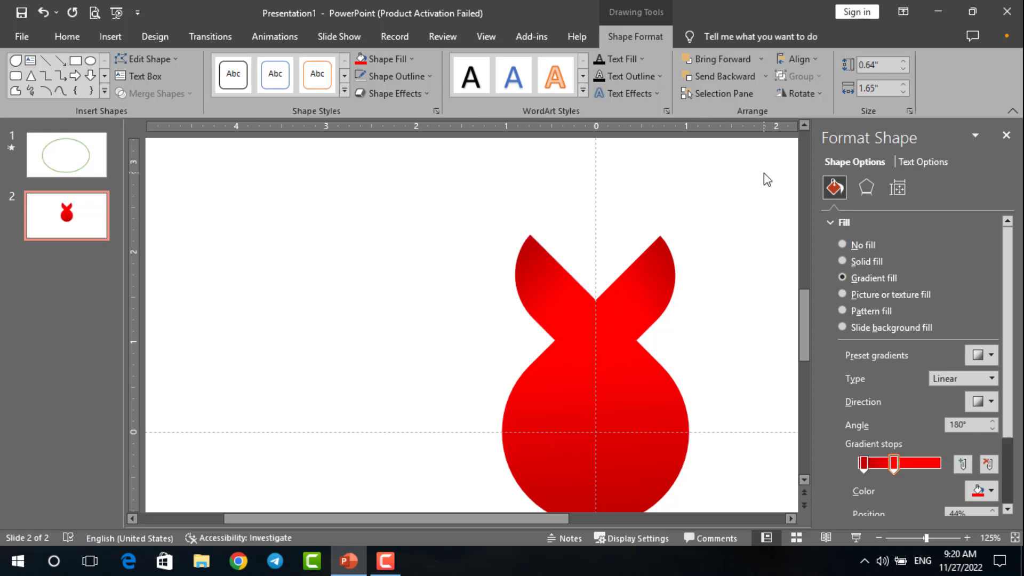
left_click(1006, 135)
- Apply a 3-D bevel preset from Shape Effects to the left leaf
left_click(594, 295)
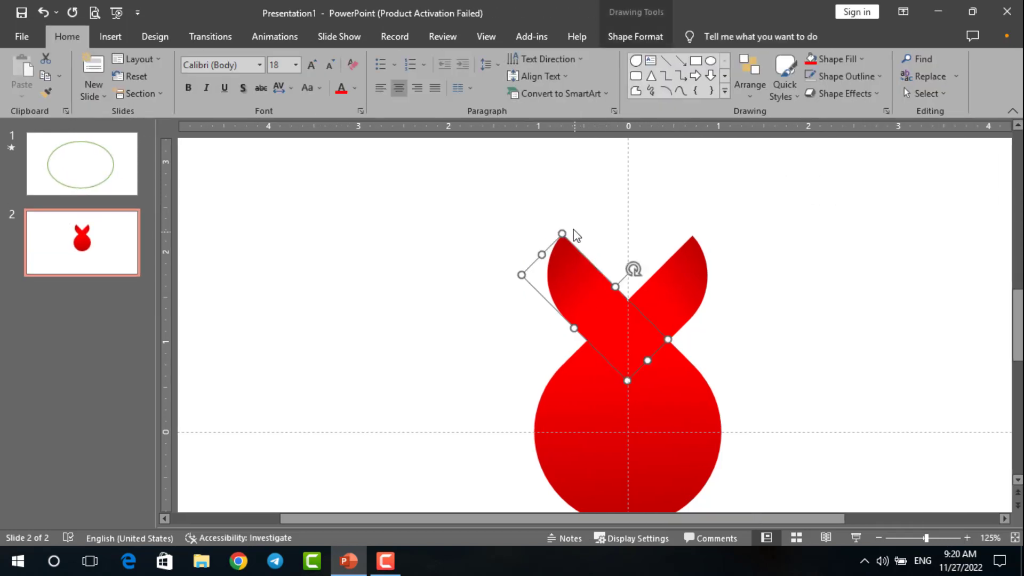
left_click(629, 37)
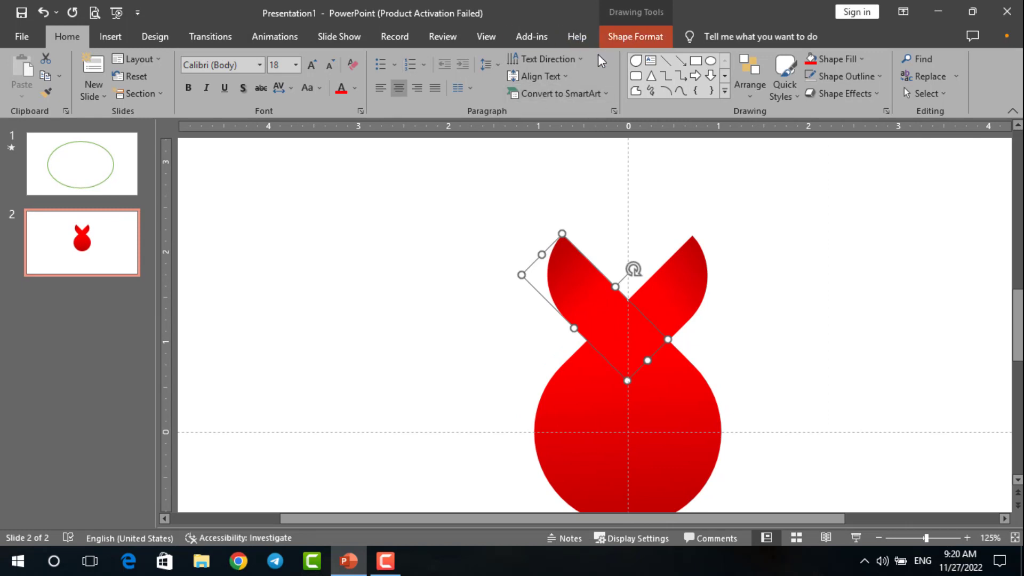
left_click(430, 94)
mouse_move(405, 122)
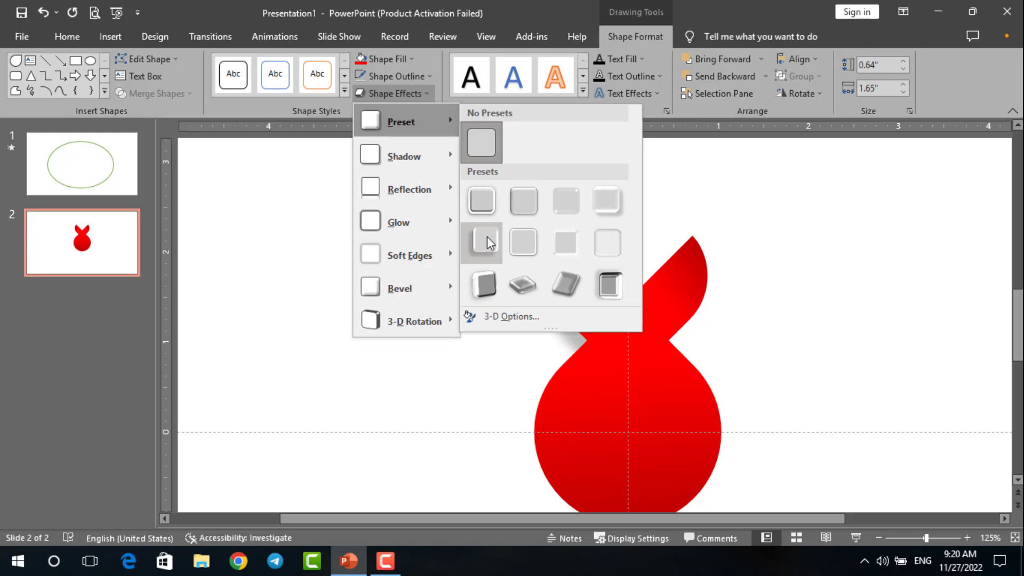
left_click(488, 236)
- Try bevel presets on the right leaf, then undo with Ctrl+Z to keep it flat
left_click(686, 293)
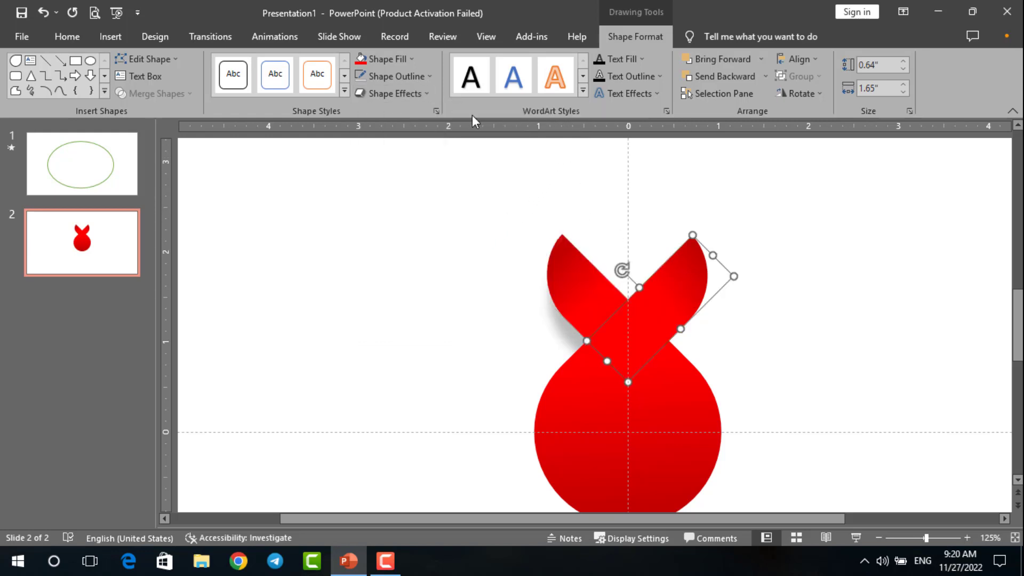
left_click(430, 94)
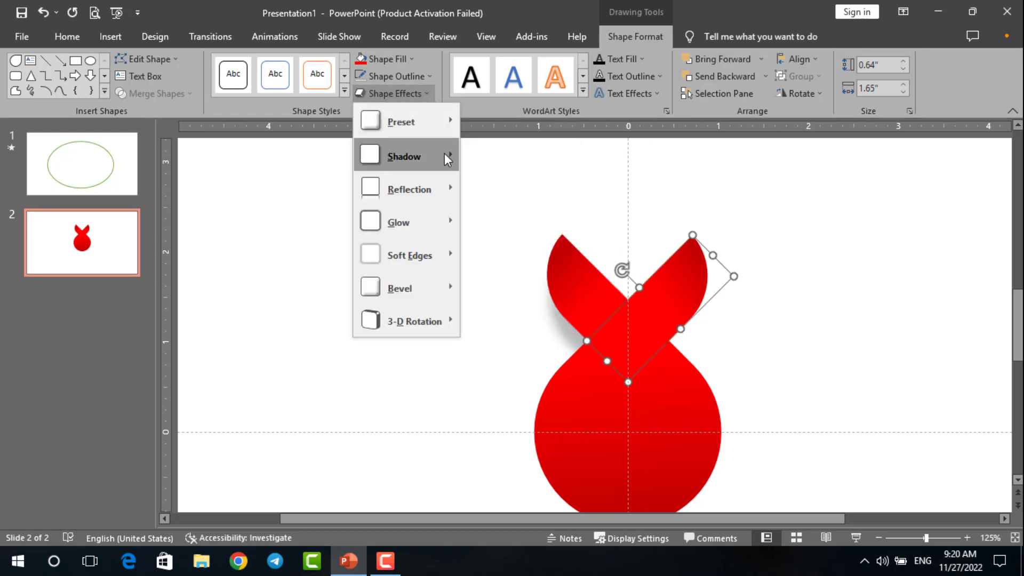
mouse_move(401, 122)
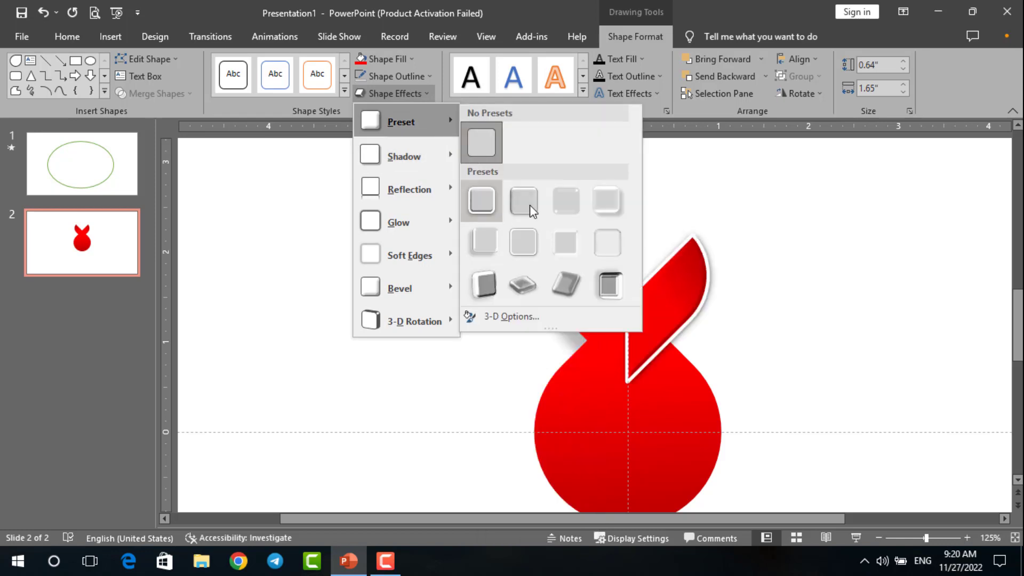
left_click(488, 236)
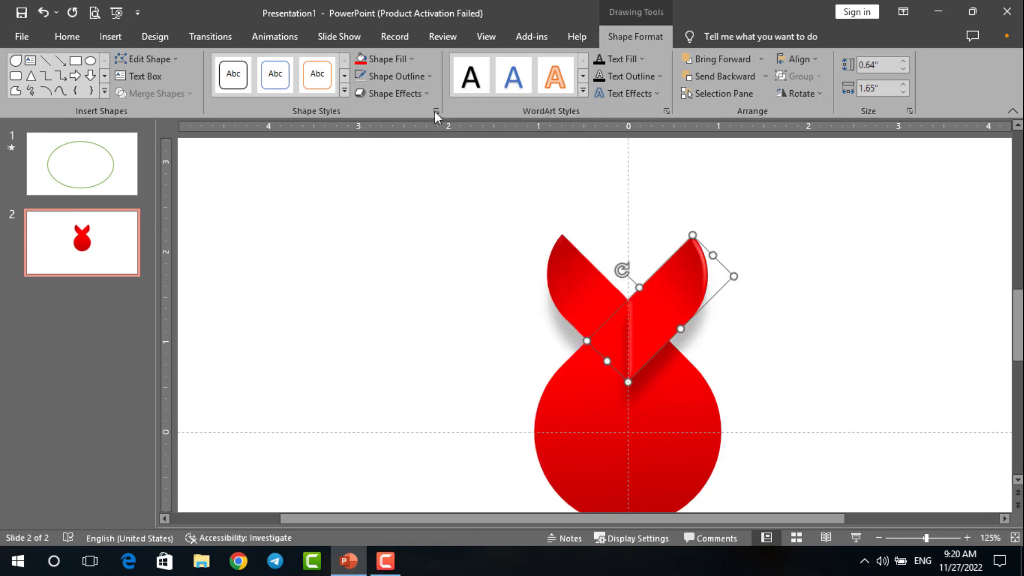
left_click(428, 94)
mouse_move(401, 122)
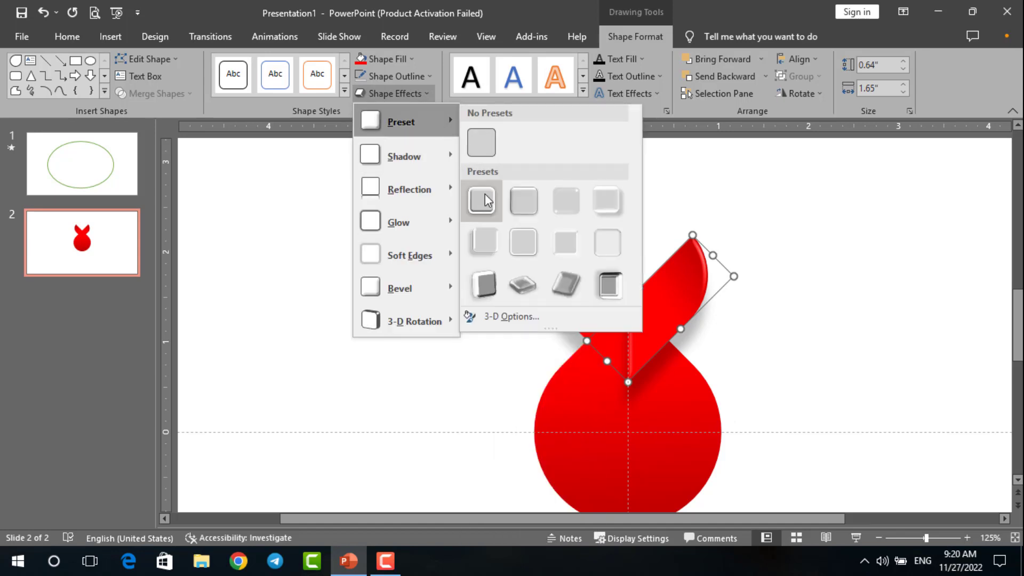
left_click(489, 235)
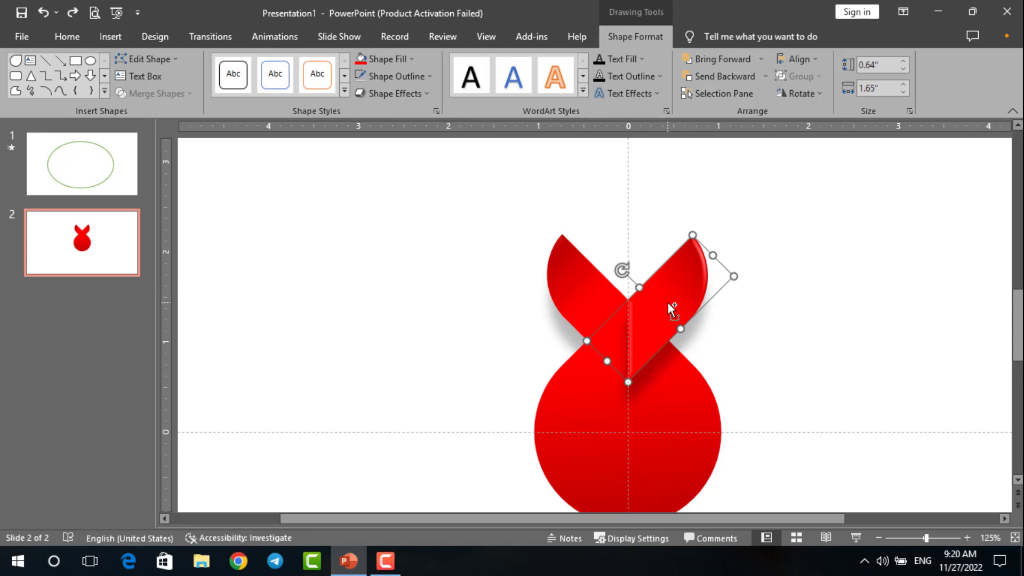
key("ctrl+z")
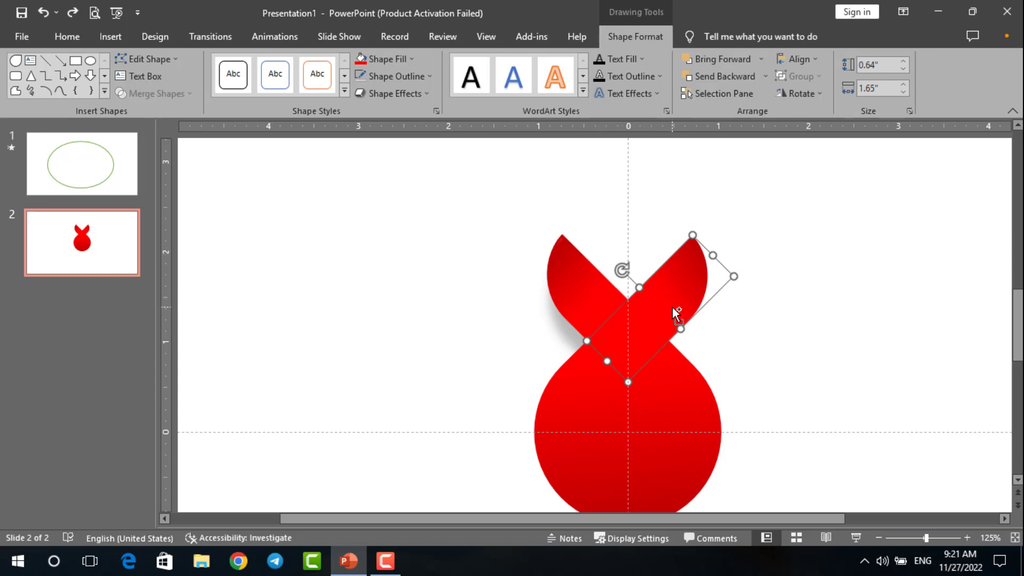
- Place a copy of the right leaf beside the figure and give it a solid black fill
left_click_drag(672, 306, 760, 293)
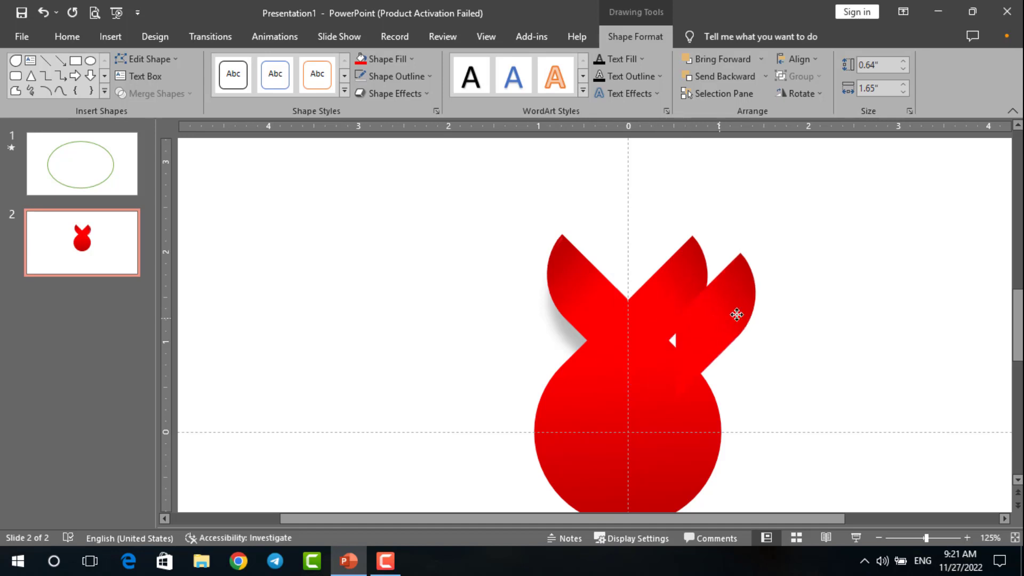
left_click(397, 59)
left_click(372, 93)
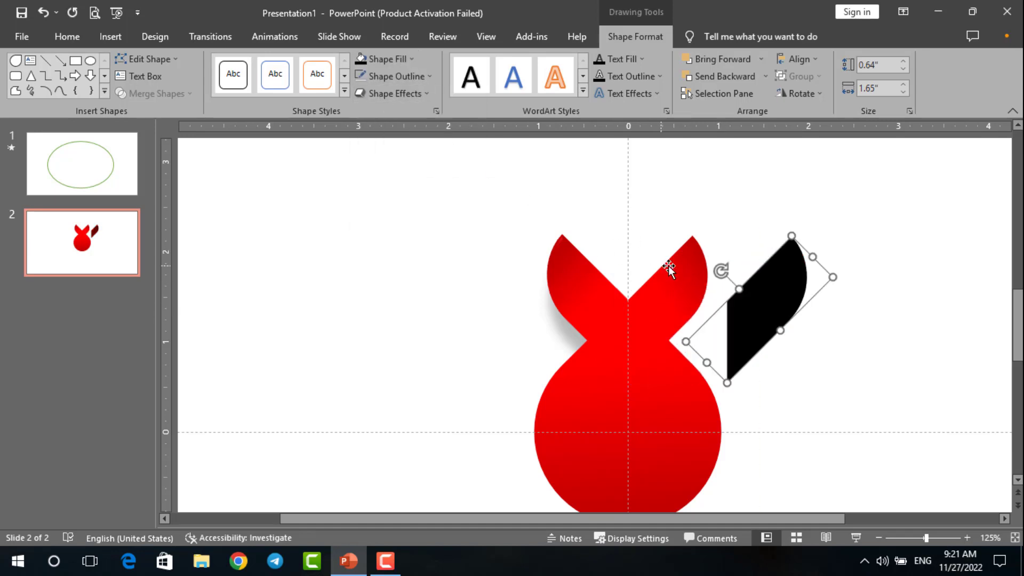
right_click(784, 294)
left_click(821, 514)
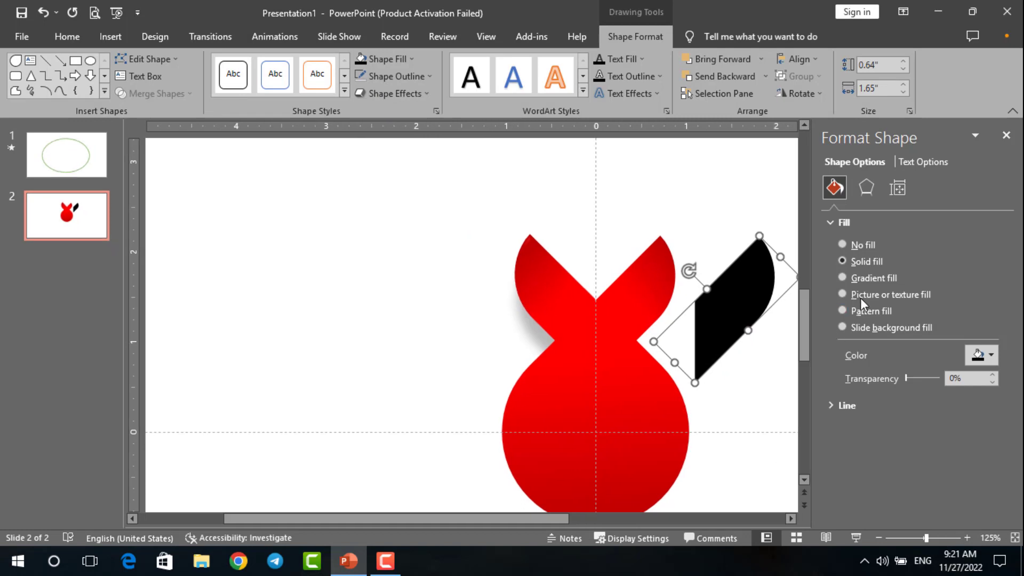
left_click(853, 277)
left_click(849, 261)
mouse_move(914, 379)
left_mouse_down()
mouse_move(930, 380)
mouse_move(904, 375)
left_mouse_up()
- Give the black copy 12 pt soft edges, a 3% transparency shadow, and a semi-transparent fill
left_click(866, 187)
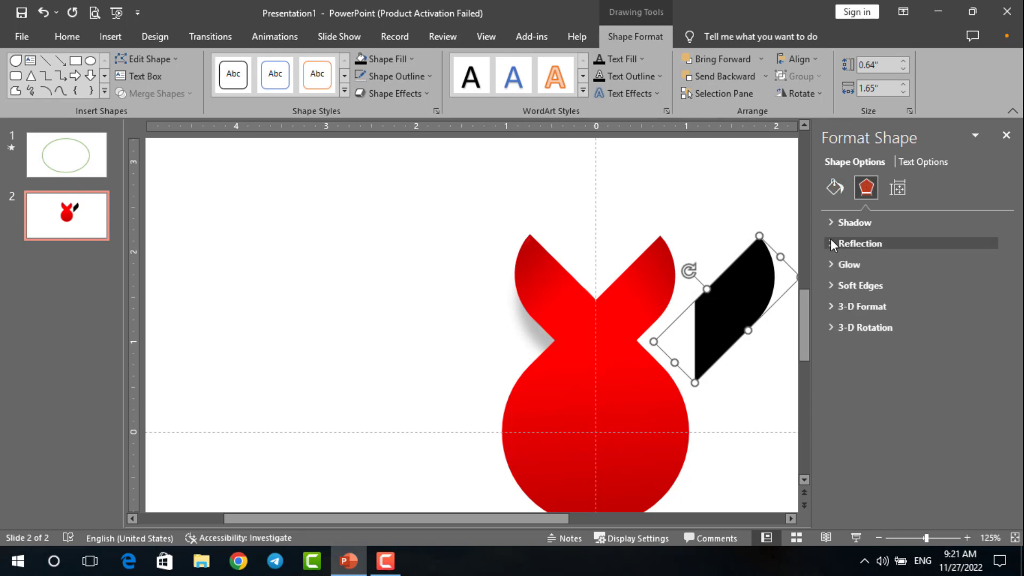
left_click(833, 222)
left_click(831, 221)
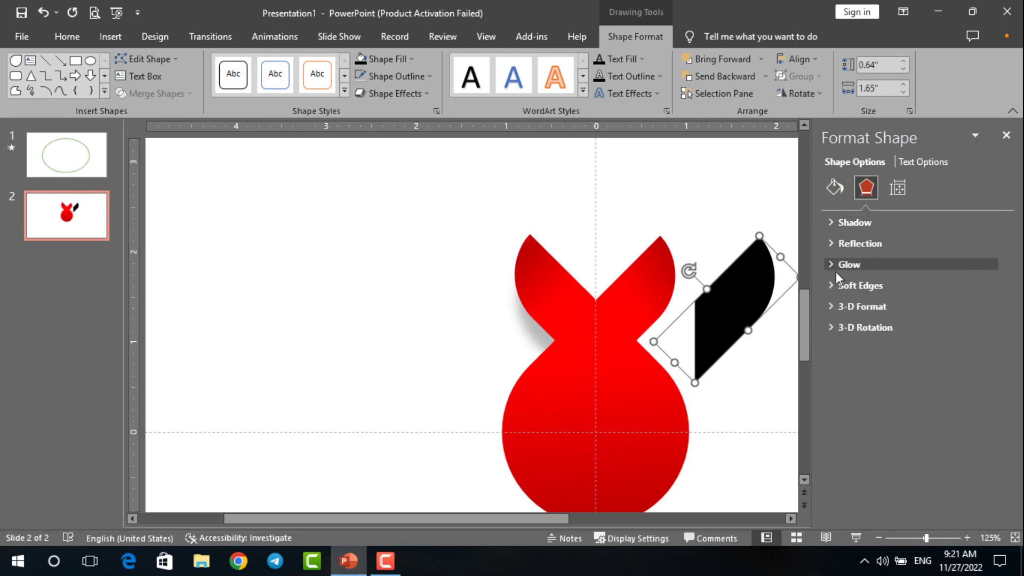
left_click(830, 285)
left_click_drag(868, 332, 870, 331)
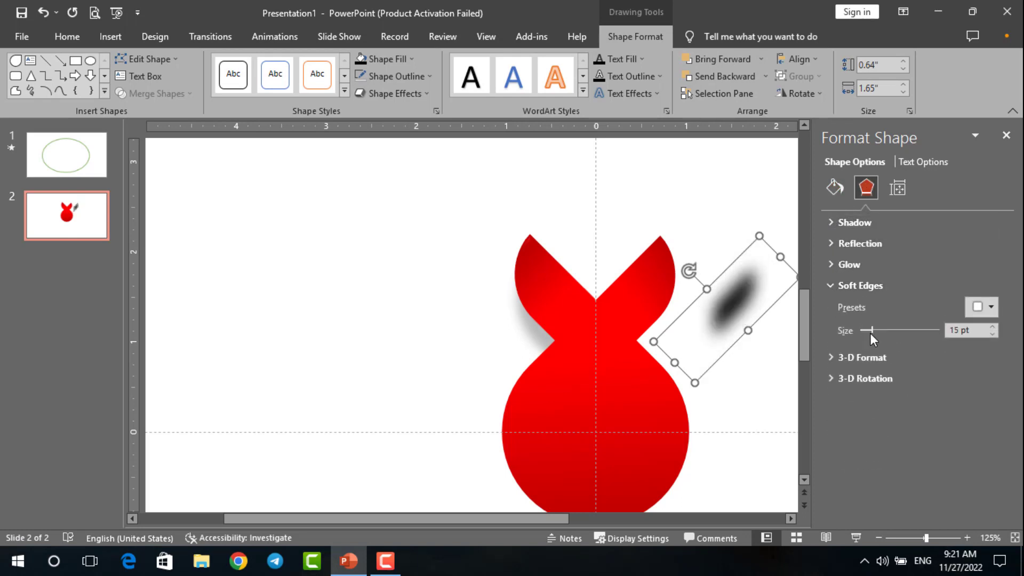
left_click(828, 243)
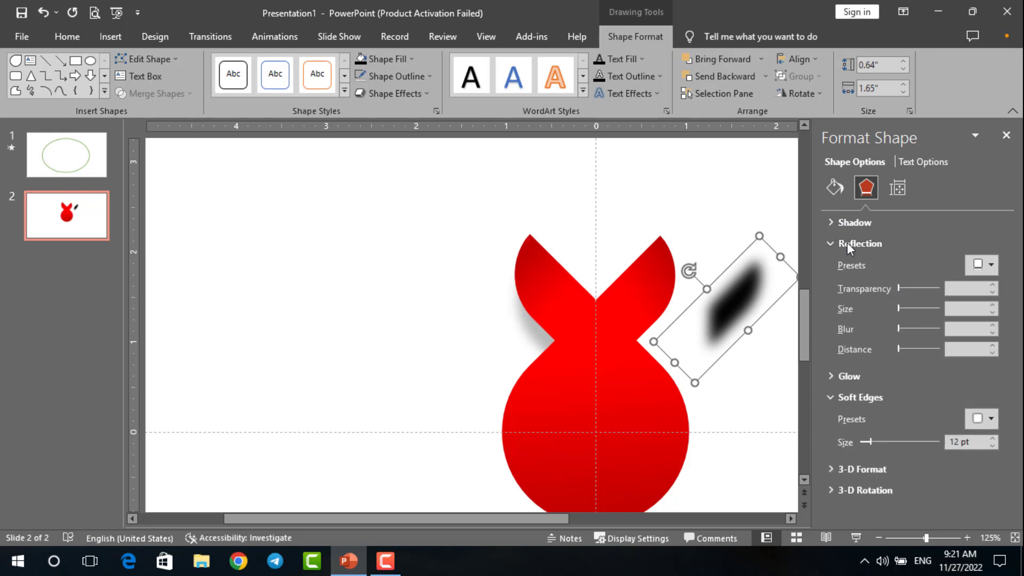
left_click(831, 221)
mouse_move(908, 294)
left_mouse_down()
mouse_move(898, 294)
mouse_move(914, 294)
left_mouse_up()
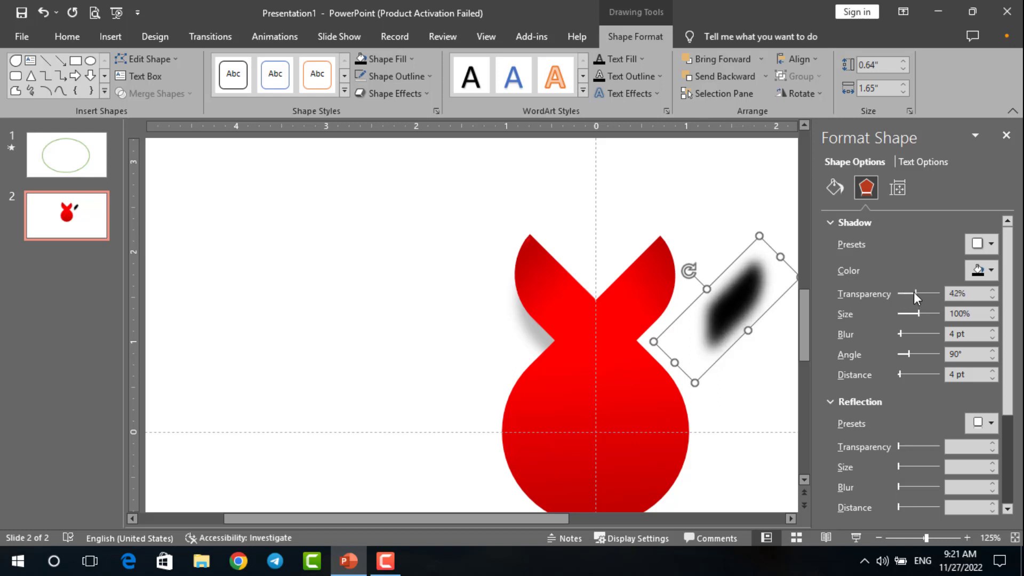
left_click(836, 223)
left_click(835, 188)
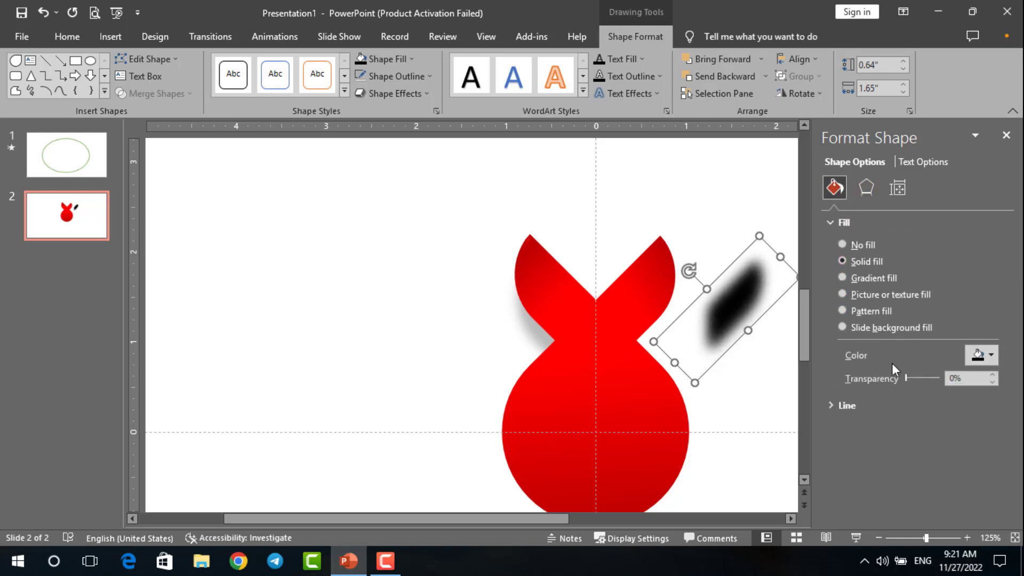
left_click_drag(906, 377, 926, 380)
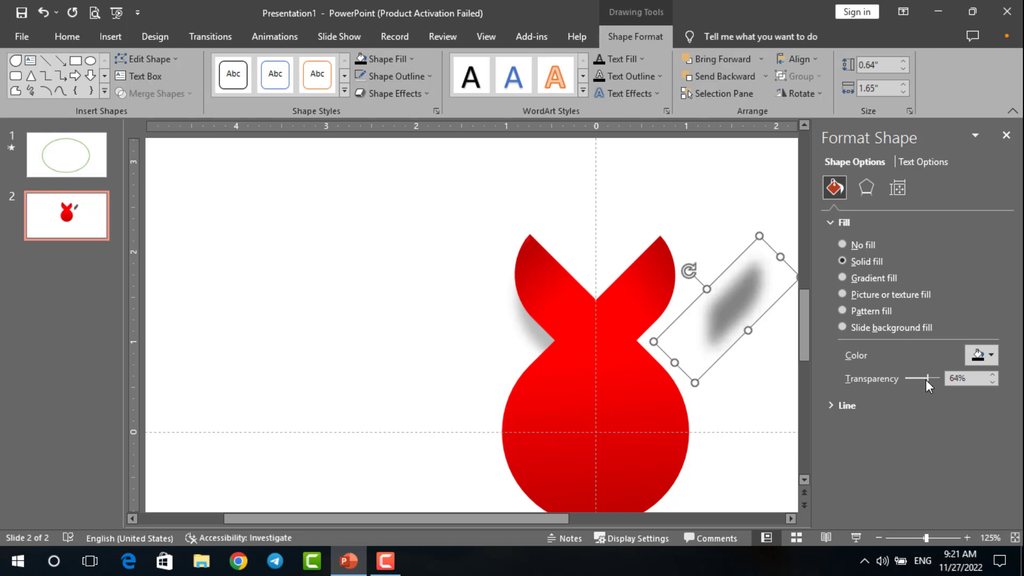
- Move the blurred shape onto the right leaf, rotate it to match, and send it behind
left_click(1007, 135)
left_click_drag(755, 308, 672, 298)
scroll(671, 299, "up", 2, "ctrl")
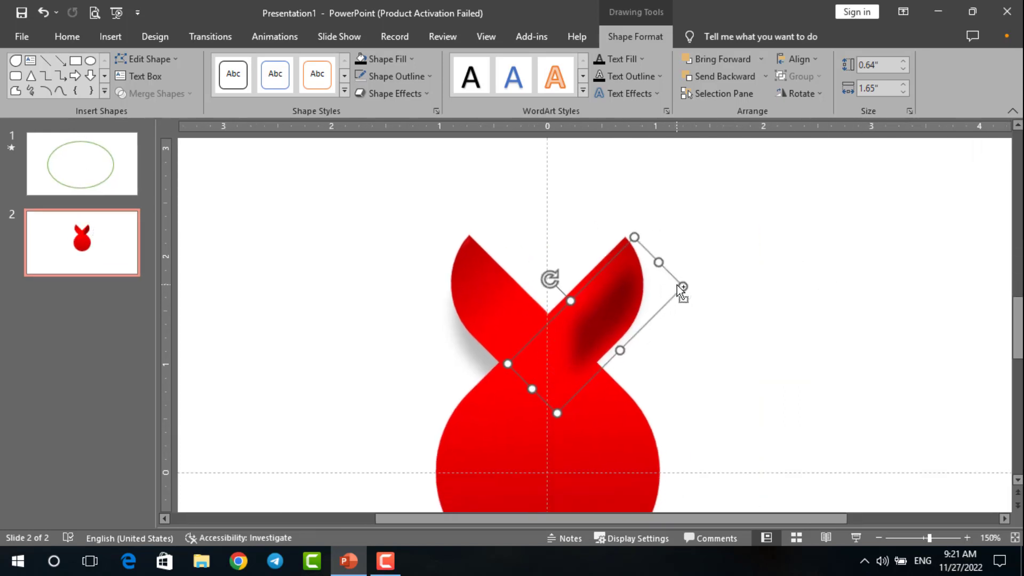
left_click_drag(549, 279, 549, 284)
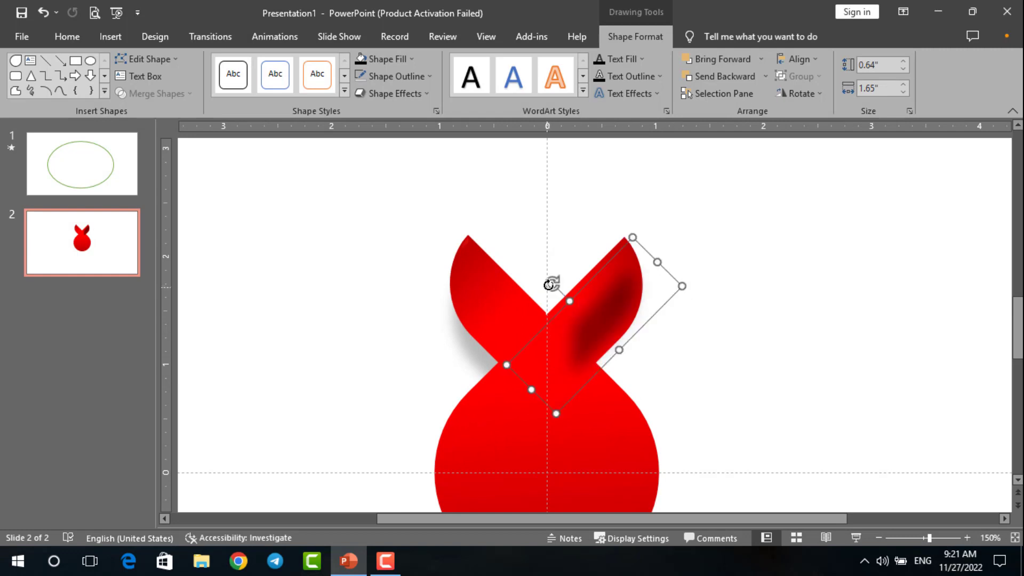
left_click(766, 75)
left_click(754, 115)
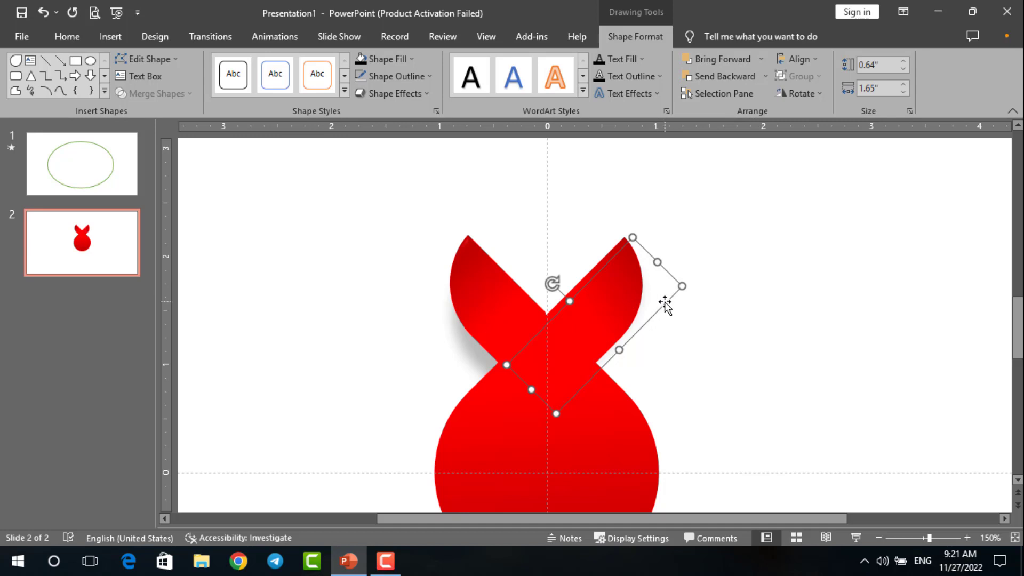
- Rotate and nudge the shadow so it shows along the right leaf's outer edge
left_click_drag(665, 303, 678, 305)
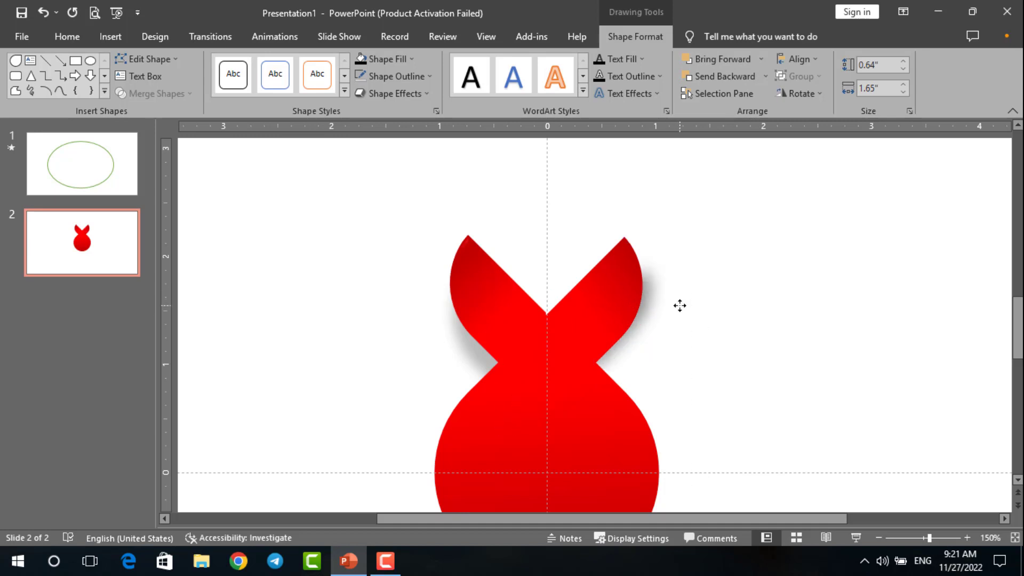
left_click(680, 305)
left_click_drag(570, 281, 568, 283)
left_click_drag(645, 337, 650, 327)
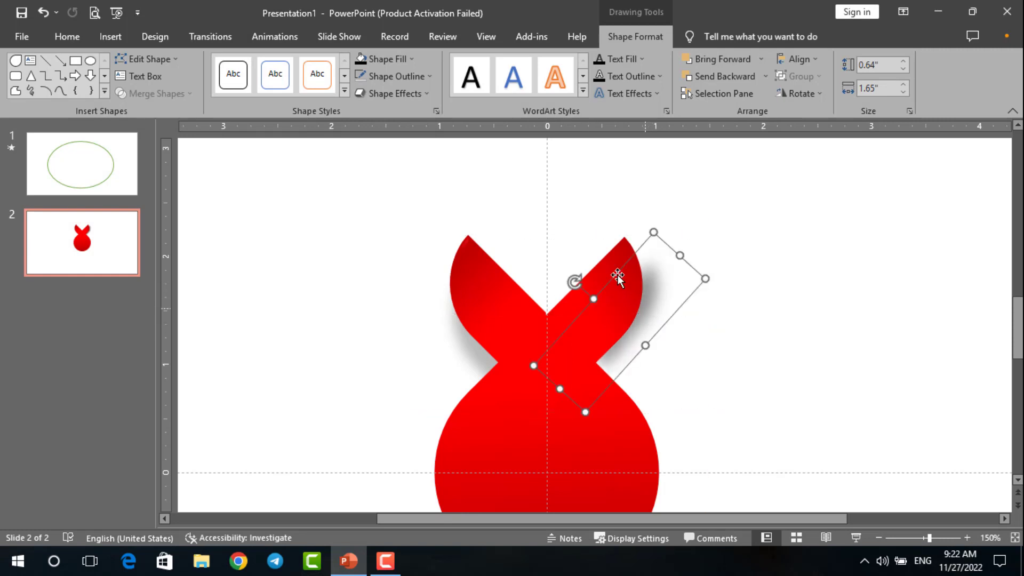
left_click_drag(574, 282, 572, 282)
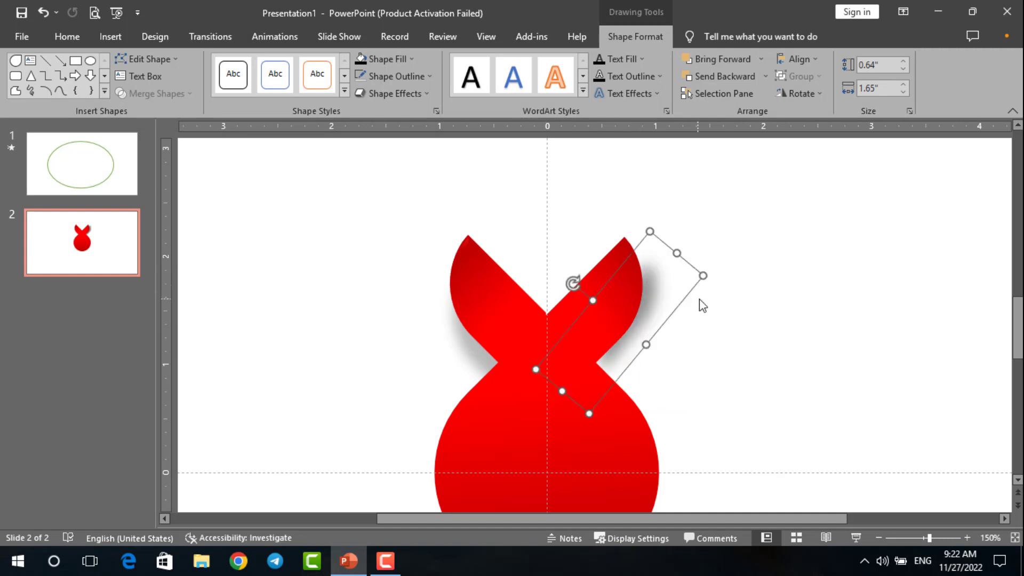
left_click(656, 304)
left_click(656, 304)
left_click_drag(656, 304, 650, 301)
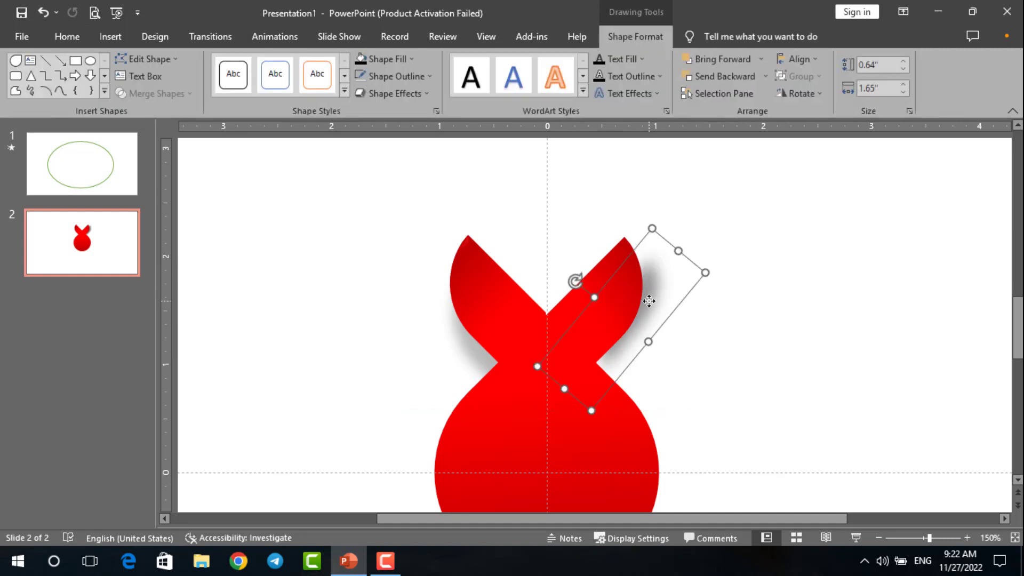
key("ctrl+z")
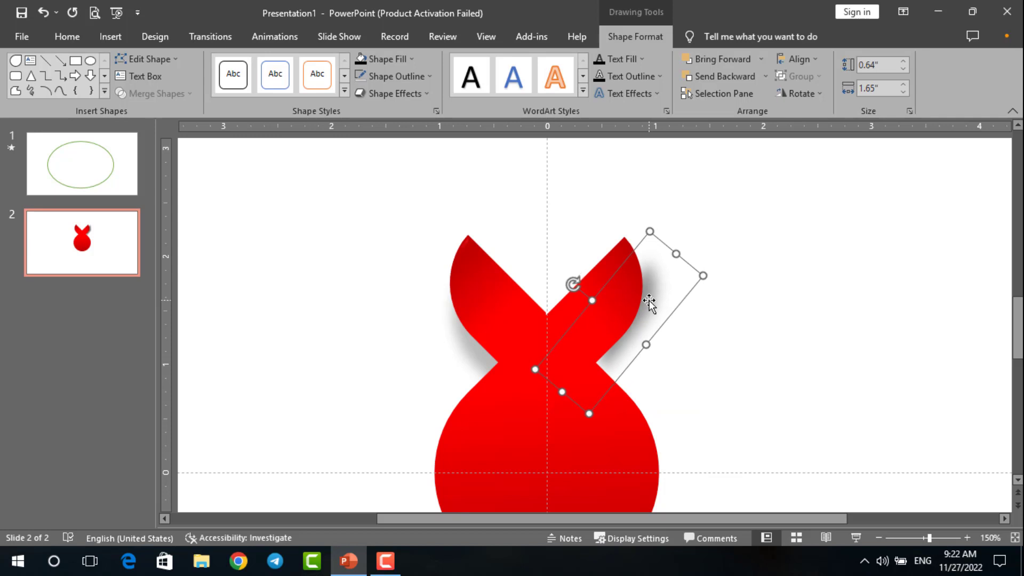
key("ctrl+z")
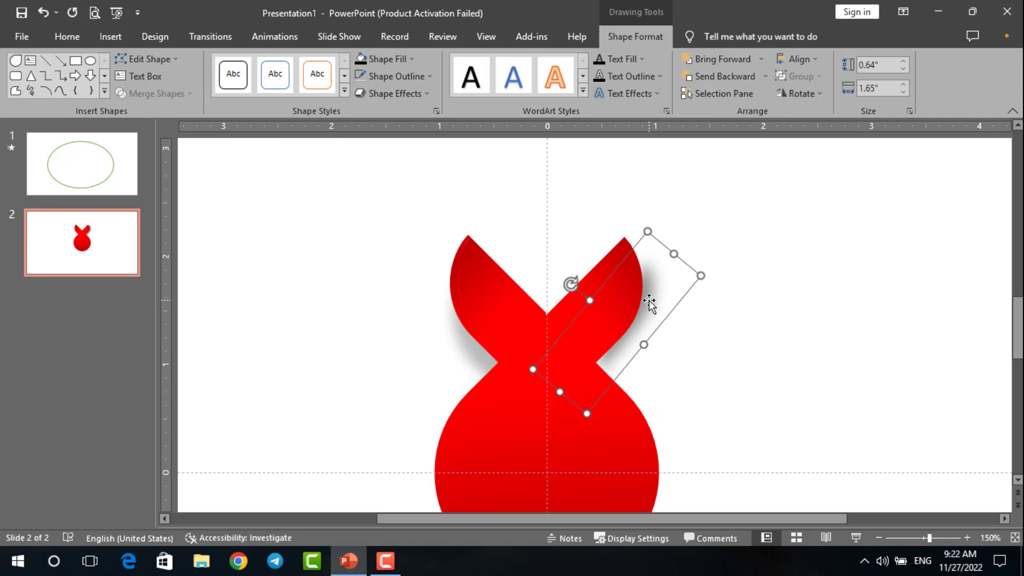
key("Down")
- Group the red body and both leaves into one figure with Ctrl+G
scroll(649, 301, "down", 2, "ctrl")
left_click(604, 308, "ctrl")
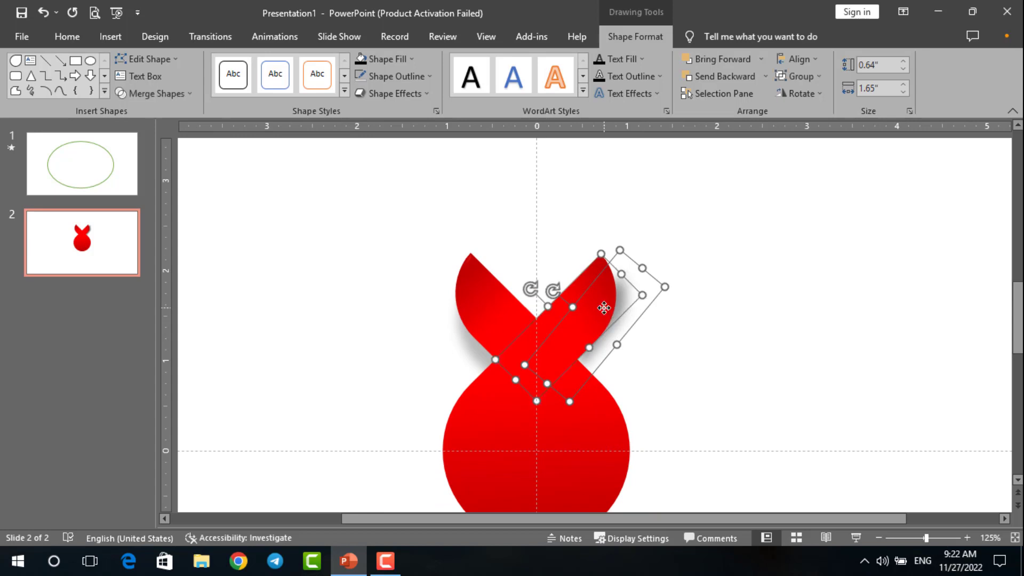
left_click(496, 311, "ctrl")
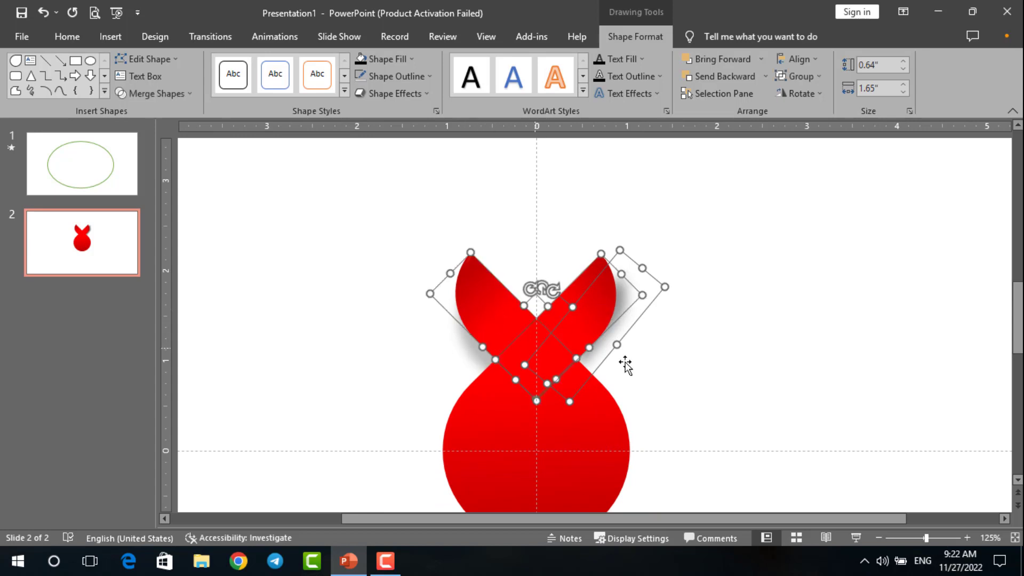
key("ctrl+g")
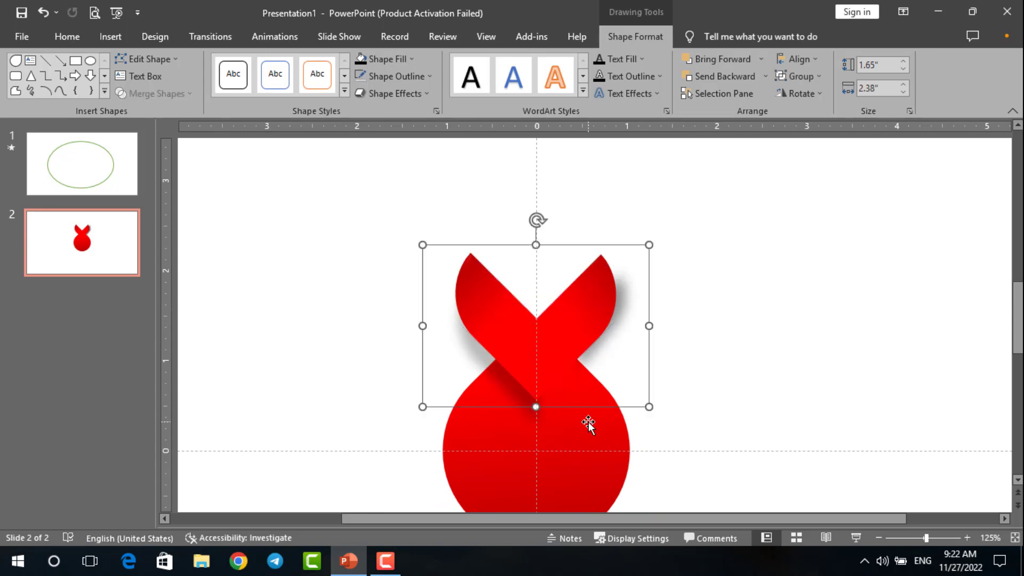
key("Escape")
- Move the grouped red figure slightly lower on the slide
scroll(602, 400, "down", 3)
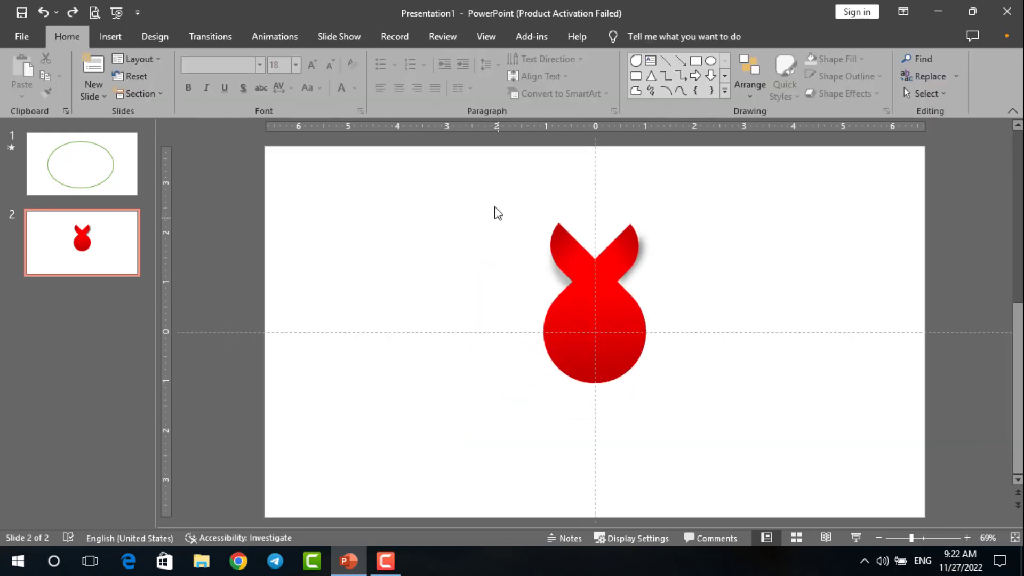
left_click_drag(486, 189, 713, 427)
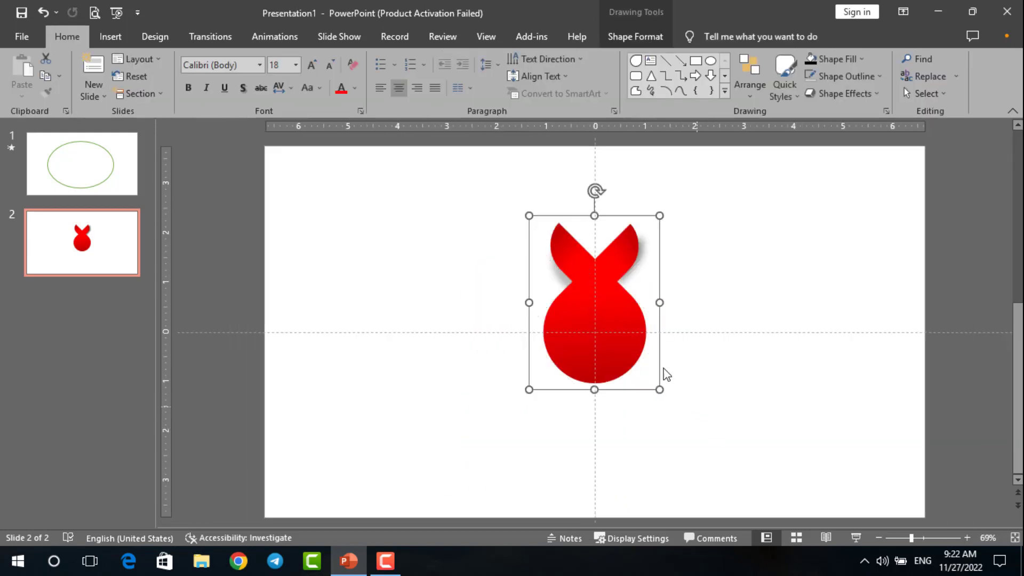
left_click_drag(608, 316, 609, 331)
left_click(702, 268)
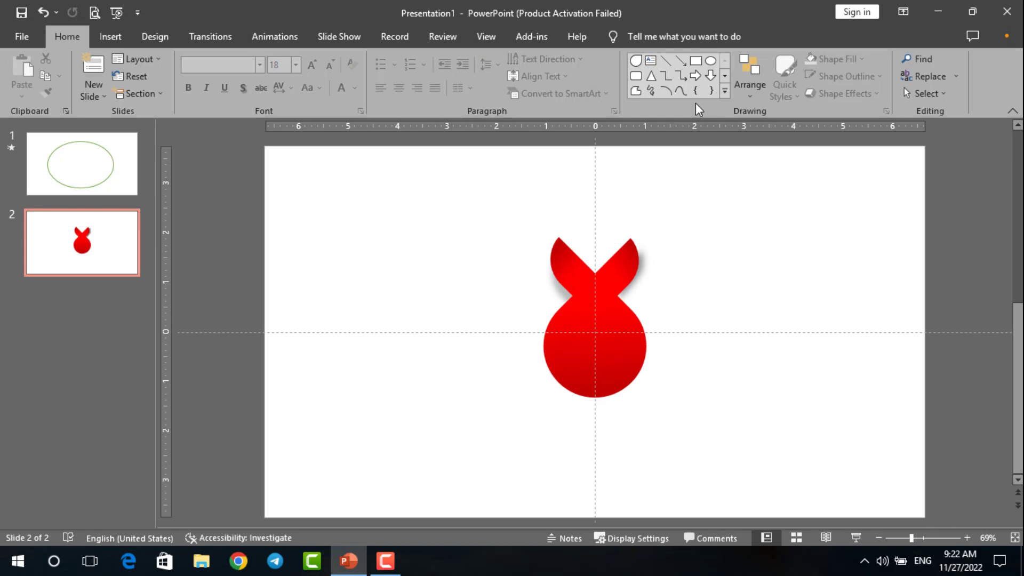
left_click(725, 91)
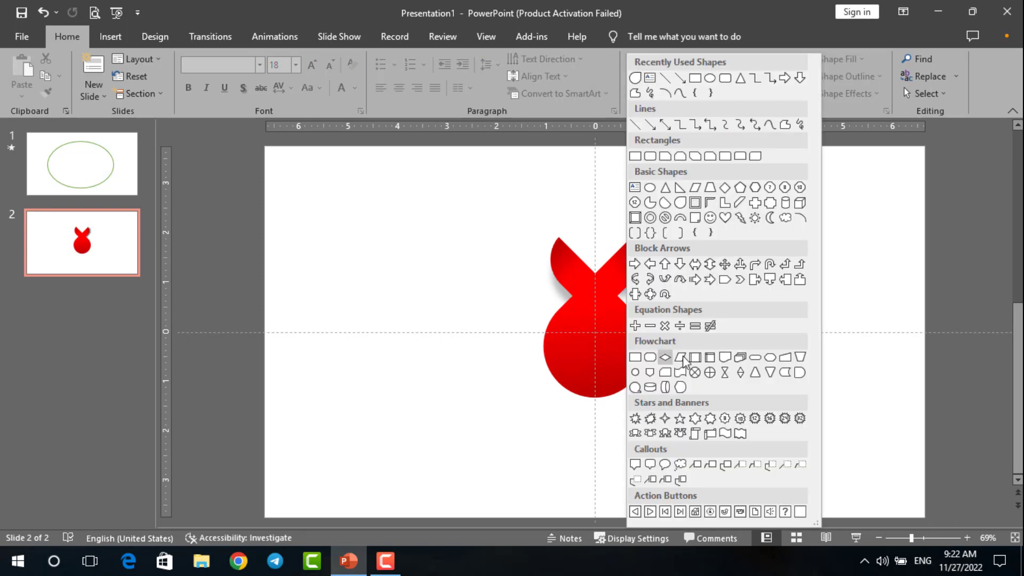
- Draw a small teardrop beside the red figure as the note head
left_click(693, 204)
mouse_move(702, 258)
left_mouse_down()
mouse_move(756, 313)
mouse_move(614, 412)
mouse_move(638, 393)
mouse_move(661, 406)
left_mouse_up()
left_click(718, 235)
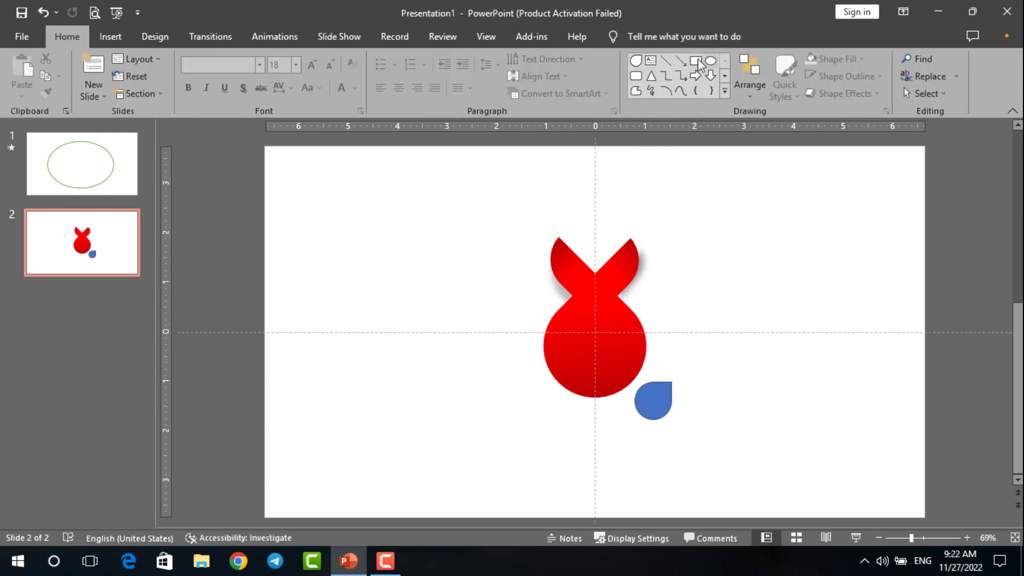
- Add a thin 1.22 x 0.3 inch rectangle stem on the teardrop's right edge
left_click(697, 61)
left_click_drag(659, 347, 672, 399)
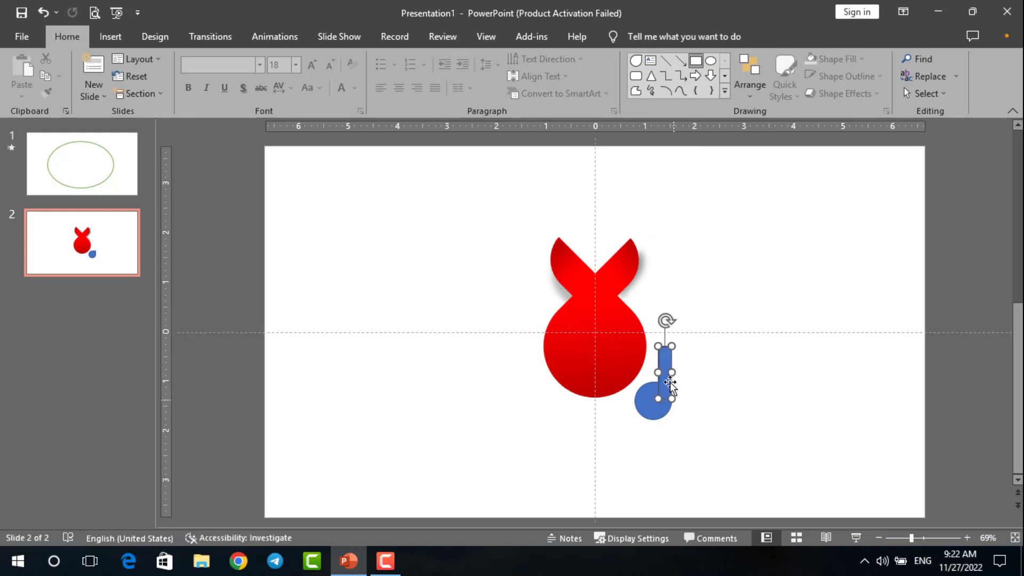
scroll(672, 348, "up", 3, "ctrl")
mouse_move(634, 297)
left_mouse_down()
mouse_move(638, 281)
mouse_move(626, 296)
left_mouse_up()
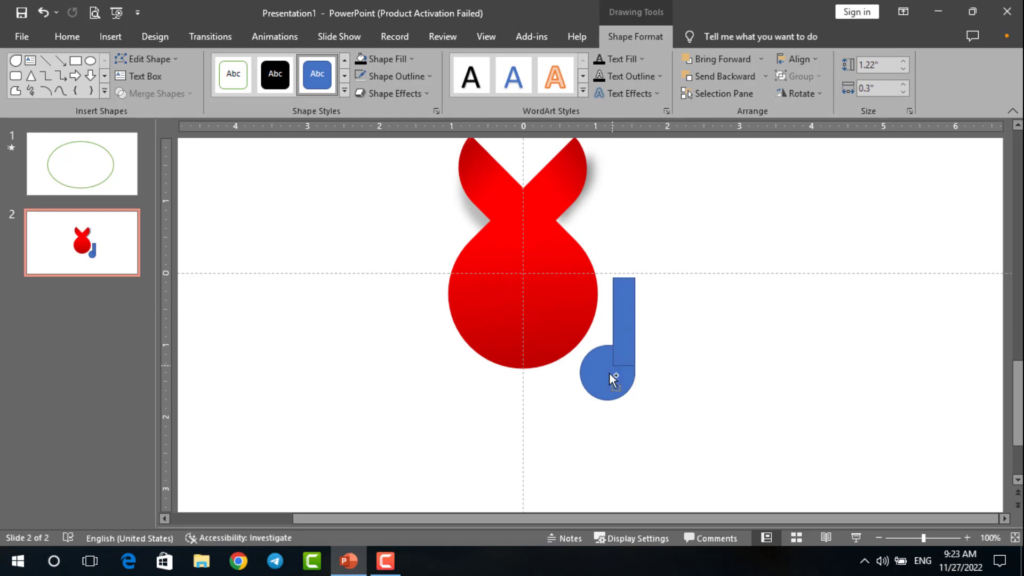
left_click(610, 373)
left_click(608, 36)
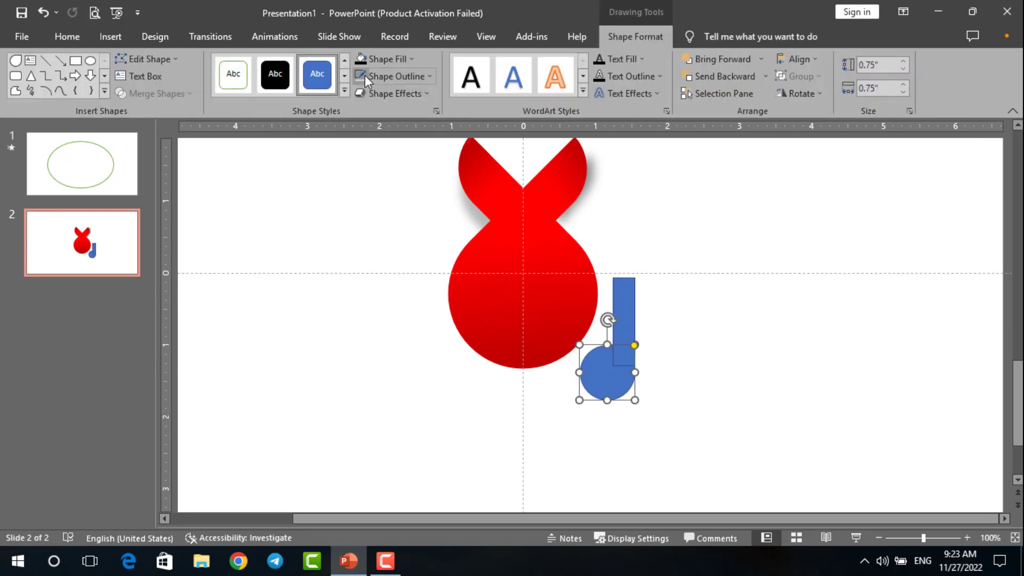
left_click(626, 298)
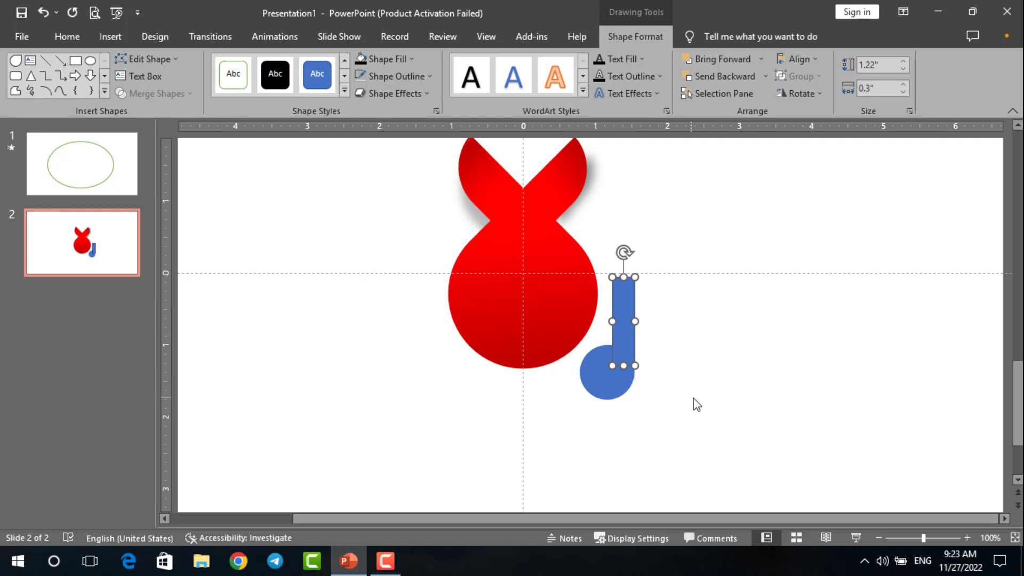
left_click(693, 398)
left_click(626, 307)
double_click(626, 307)
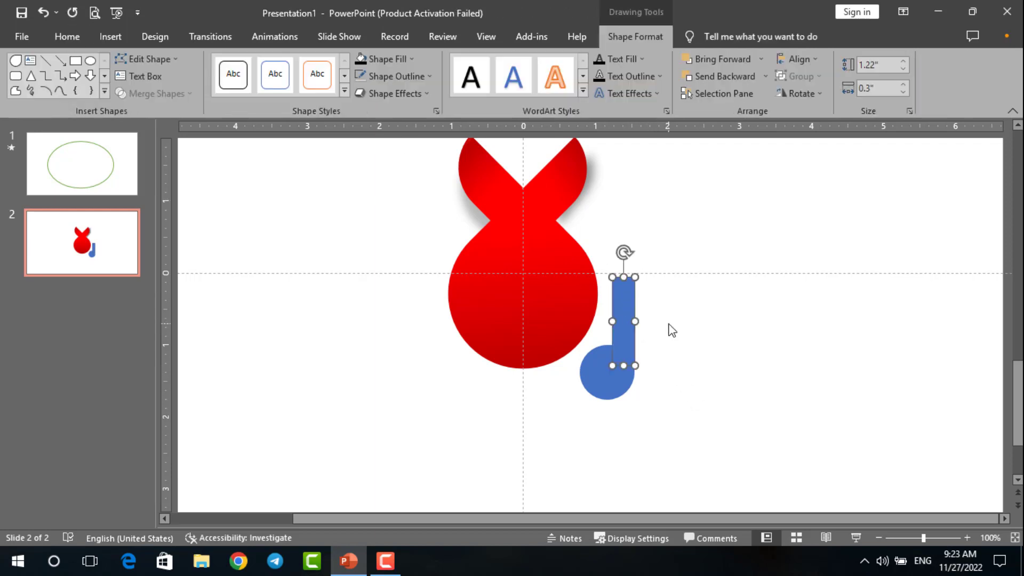
left_click(677, 173)
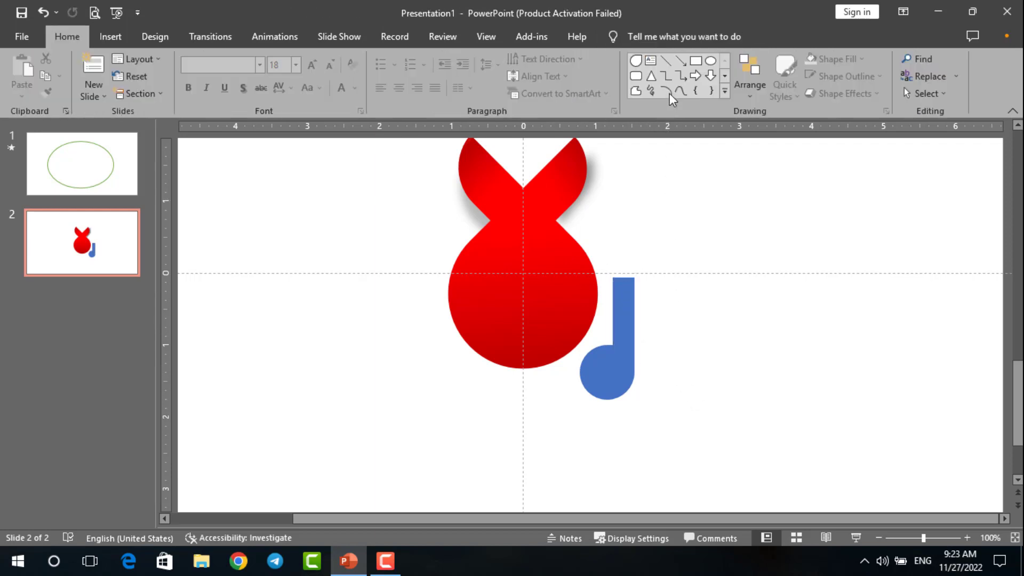
- Draw an isosceles triangle, rotate it, and place it on top of the stem
left_click(651, 76)
left_click_drag(657, 231, 705, 320)
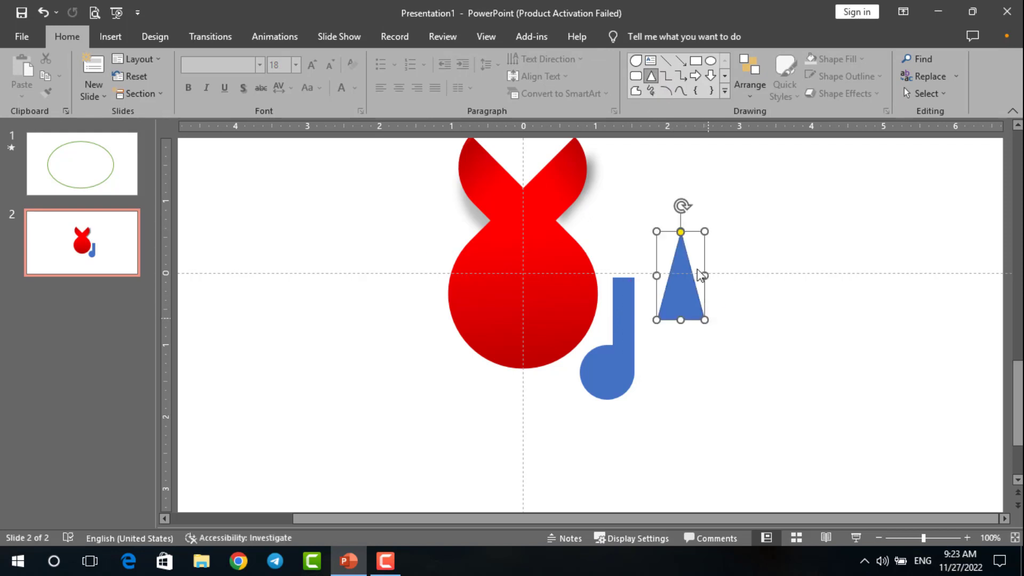
scroll(701, 275, "up", 2)
mouse_move(599, 243)
left_mouse_down()
mouse_move(633, 355)
mouse_move(586, 354)
left_mouse_up()
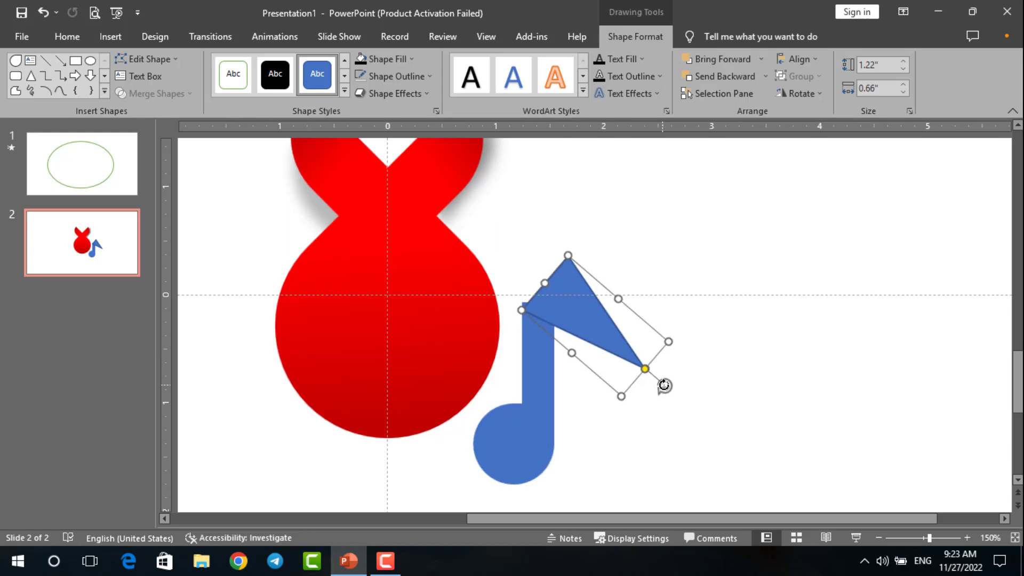
left_click_drag(666, 392, 640, 403)
mouse_move(608, 316)
left_mouse_down()
mouse_move(598, 331)
mouse_move(592, 303)
left_mouse_up()
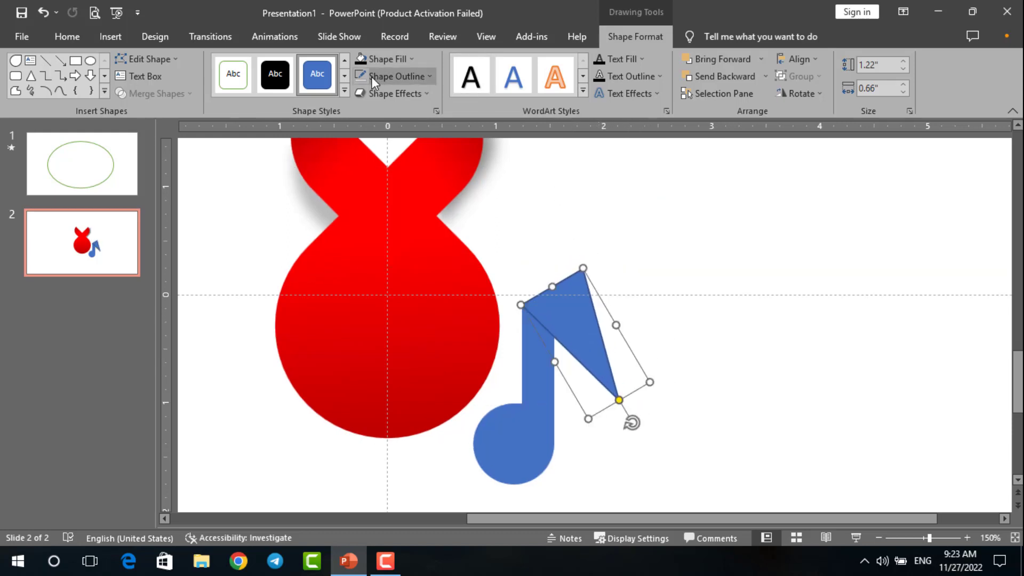
- Edit the triangle's points to curve it into a flag
right_click(576, 320)
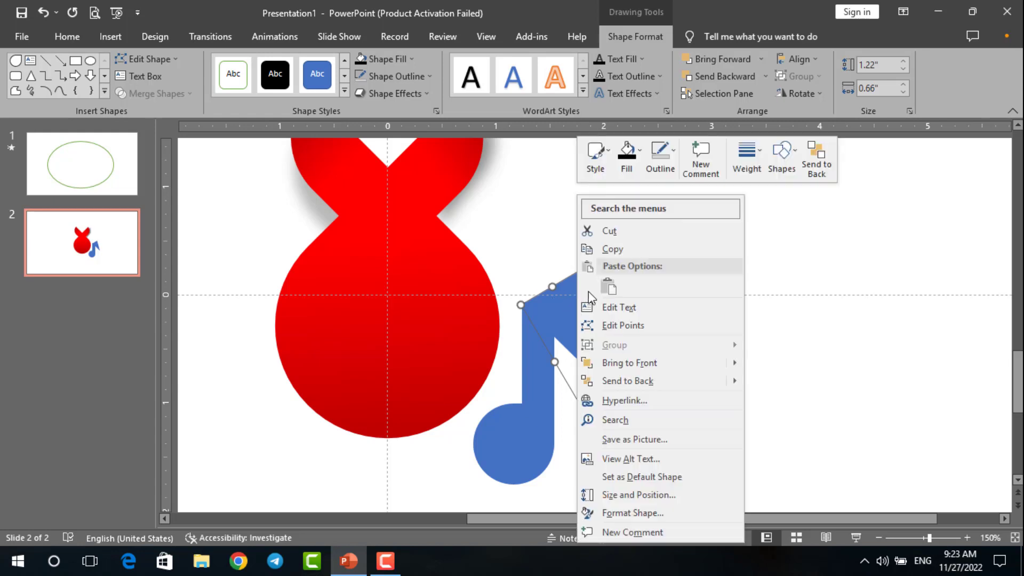
left_click(588, 308)
left_click_drag(538, 294, 541, 297)
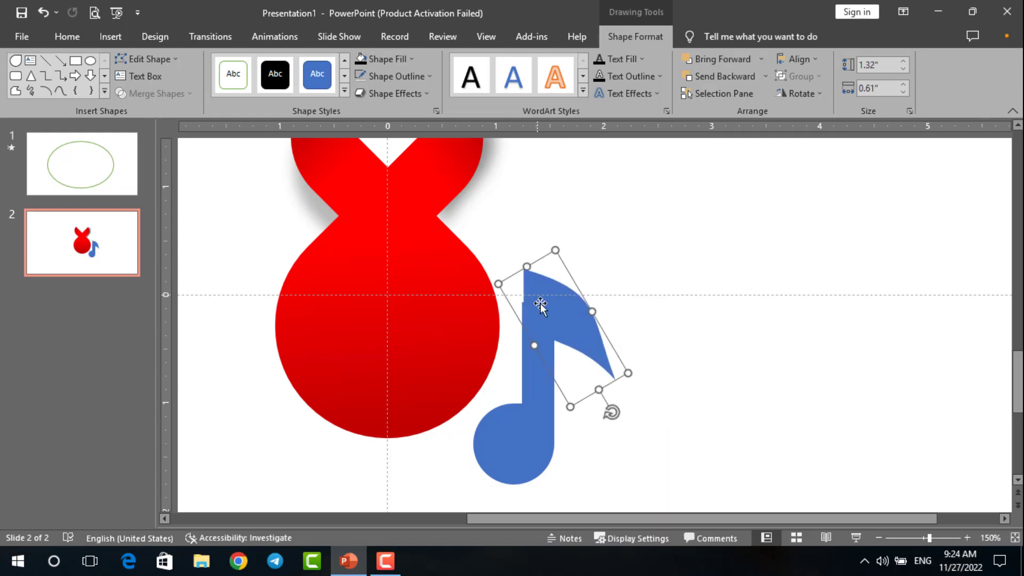
key("ctrl+z")
key("ctrl+Right")
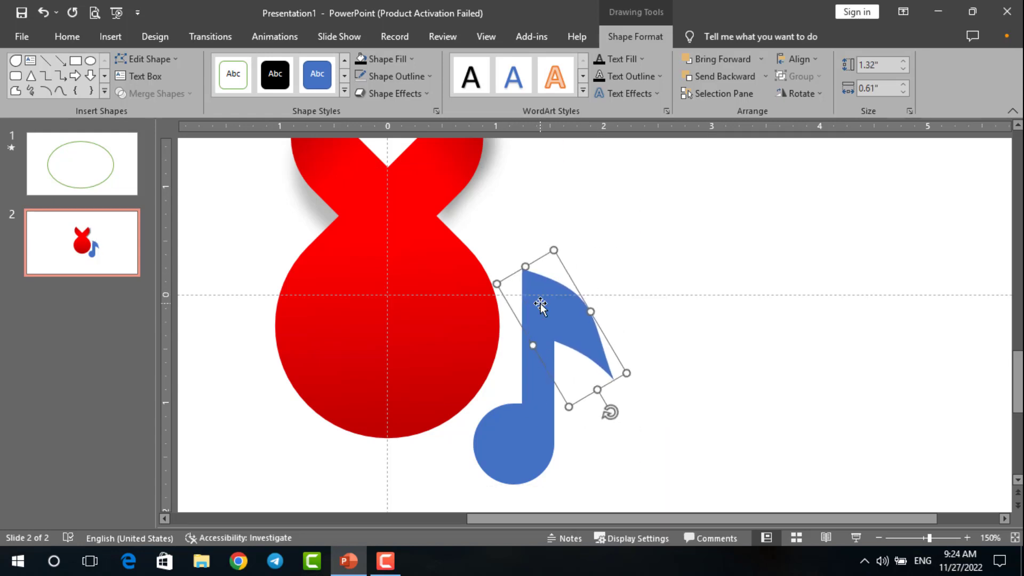
right_click(533, 294)
left_click(577, 346)
left_click(522, 326)
left_click_drag(520, 314, 559, 313)
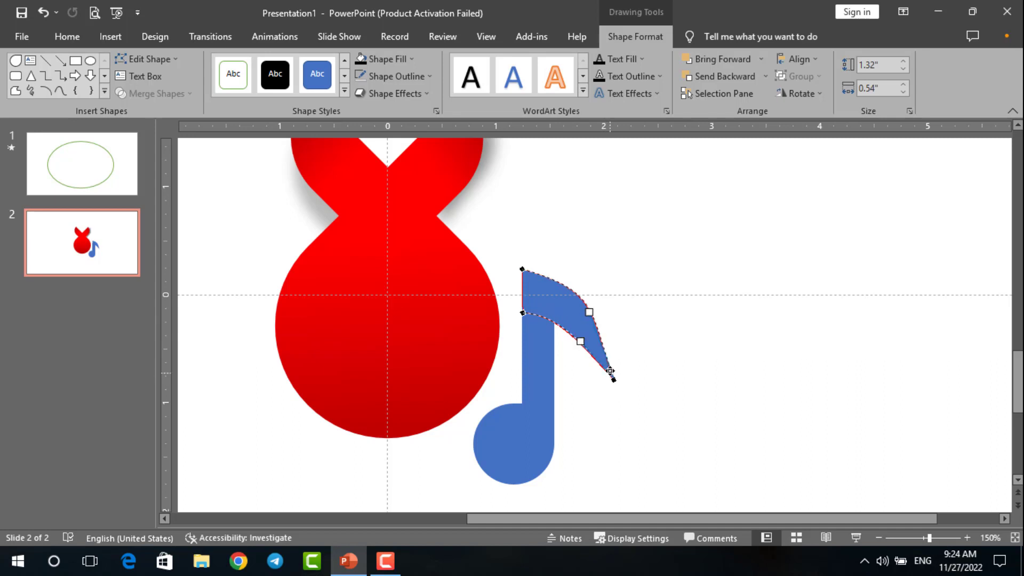
left_click_drag(609, 380, 607, 359)
key("Escape")
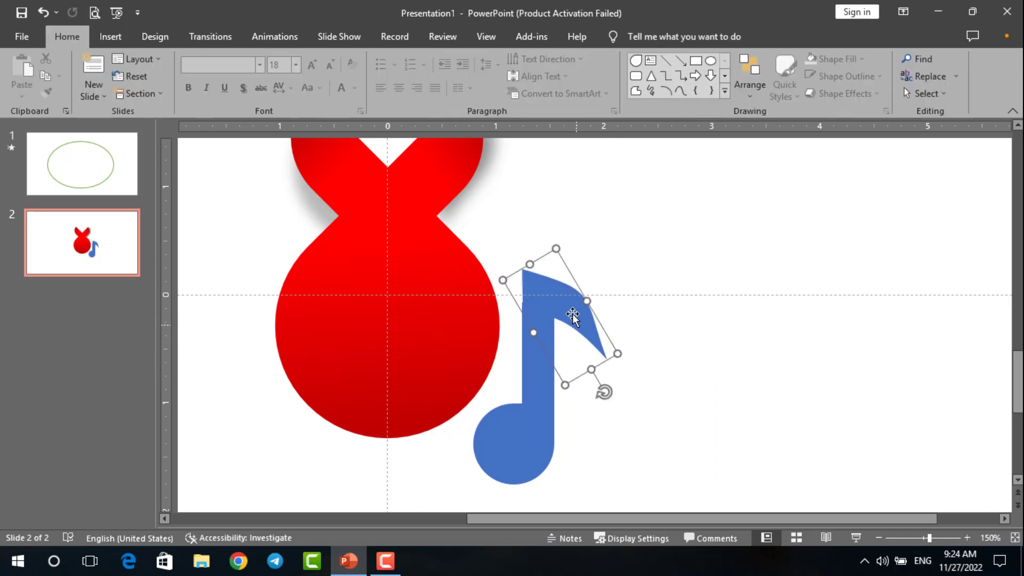
- Resize the flag to about 1.27 by 0.57 inches
left_click(566, 309)
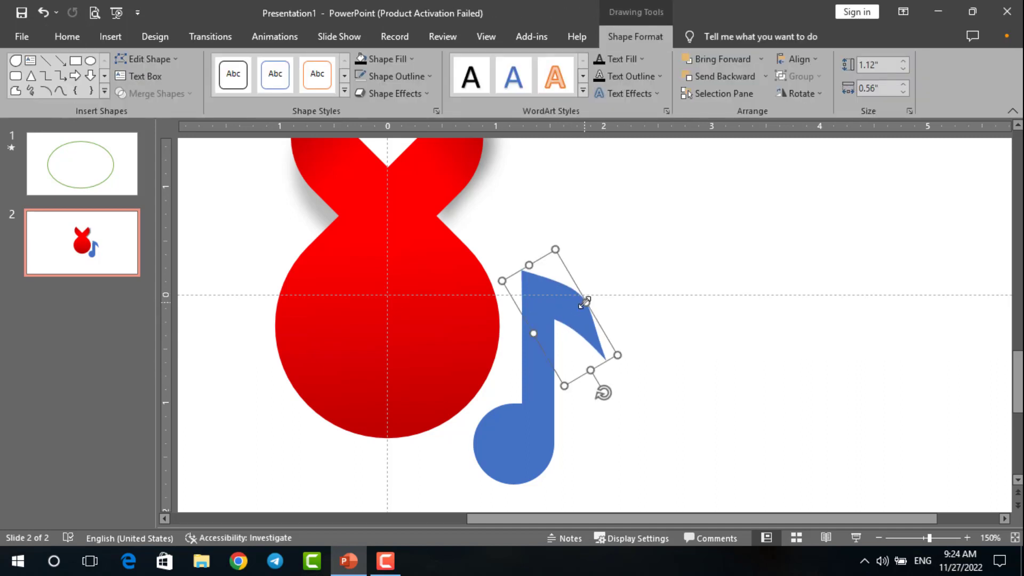
left_click_drag(584, 302, 581, 305)
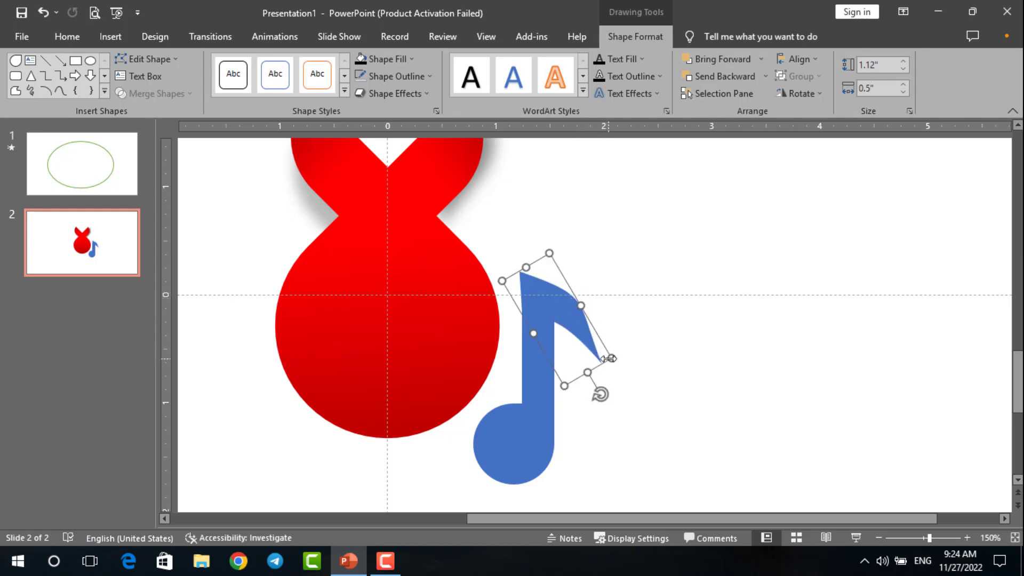
left_click_drag(609, 358, 619, 368)
left_click_drag(581, 322, 576, 322)
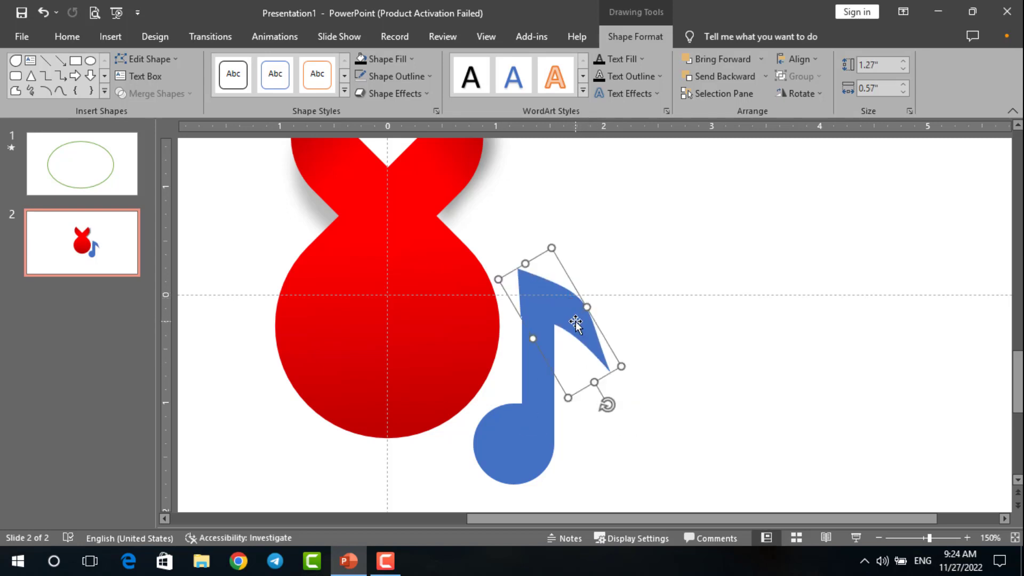
- Union the flag, stem and head into one music note and shrink it slightly
left_click(530, 367, "shift")
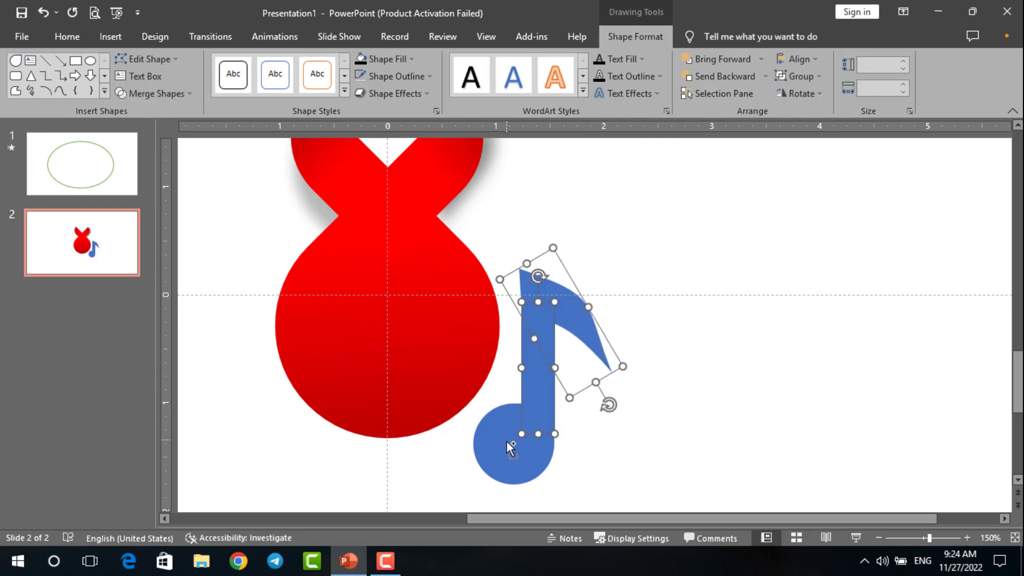
left_click(504, 448, "shift")
left_click(181, 97)
left_click(150, 112)
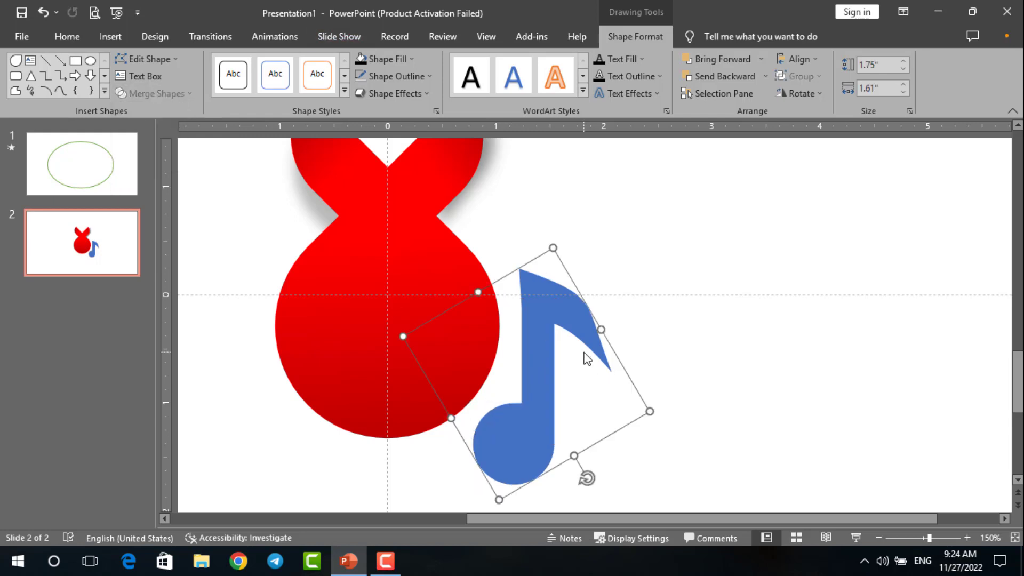
left_click_drag(550, 347, 529, 341)
left_click_drag(628, 405, 612, 400)
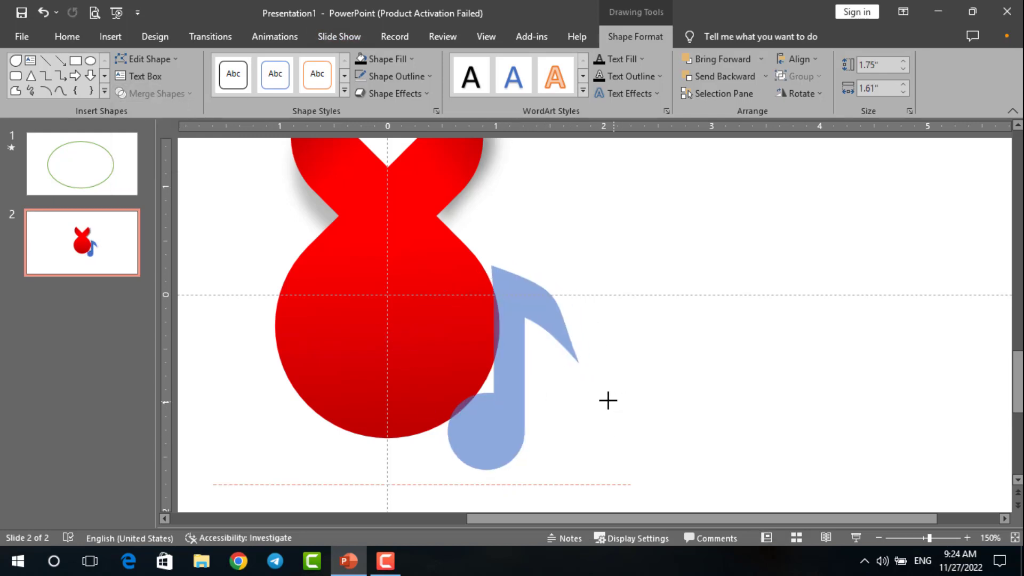
- Fill the music note red and tuck it into the red figure's right side
left_click(411, 59)
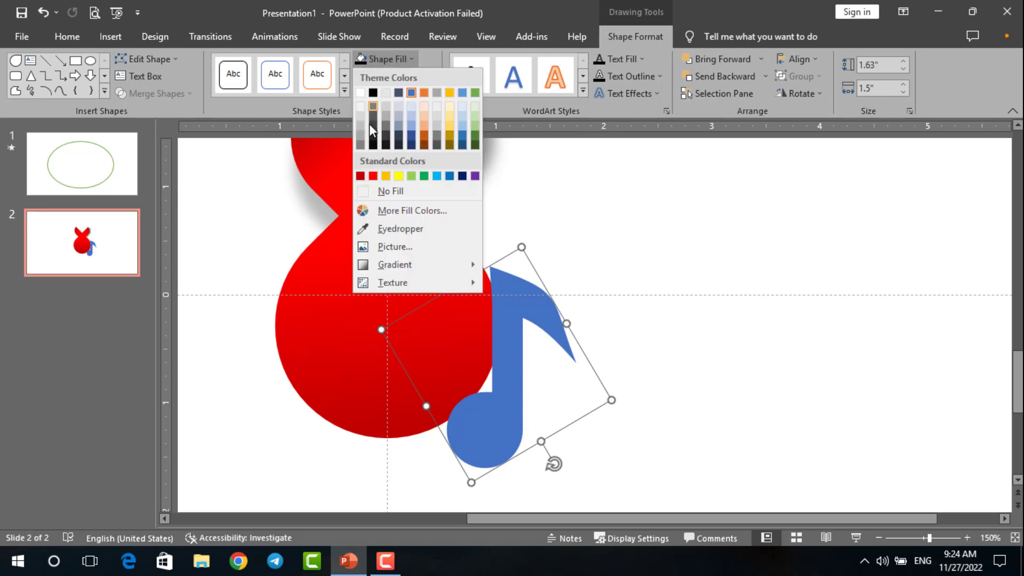
left_click(374, 178)
left_click(496, 316)
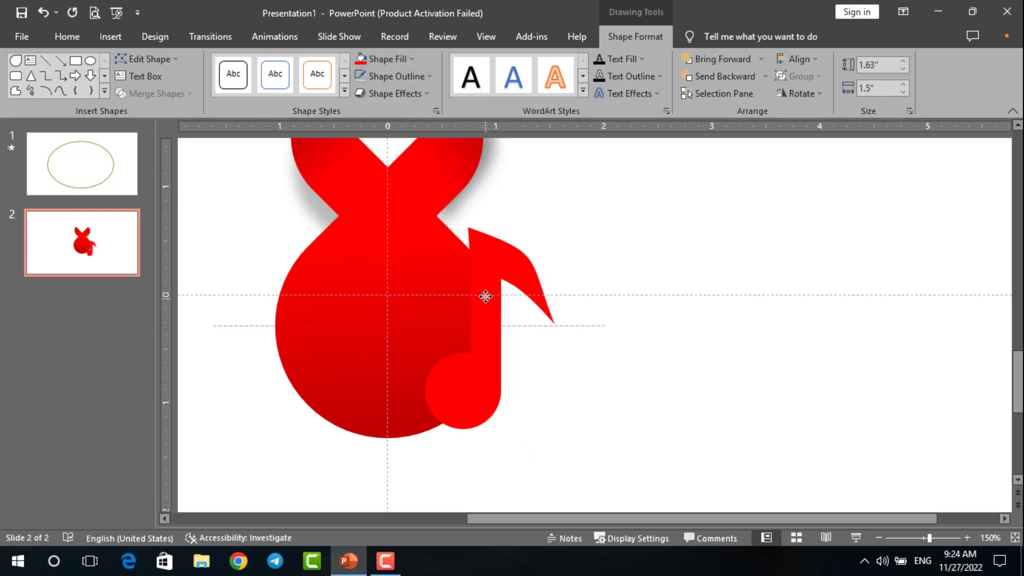
scroll(490, 299, "down", 5, "ctrl")
left_click_drag(642, 333, 644, 333)
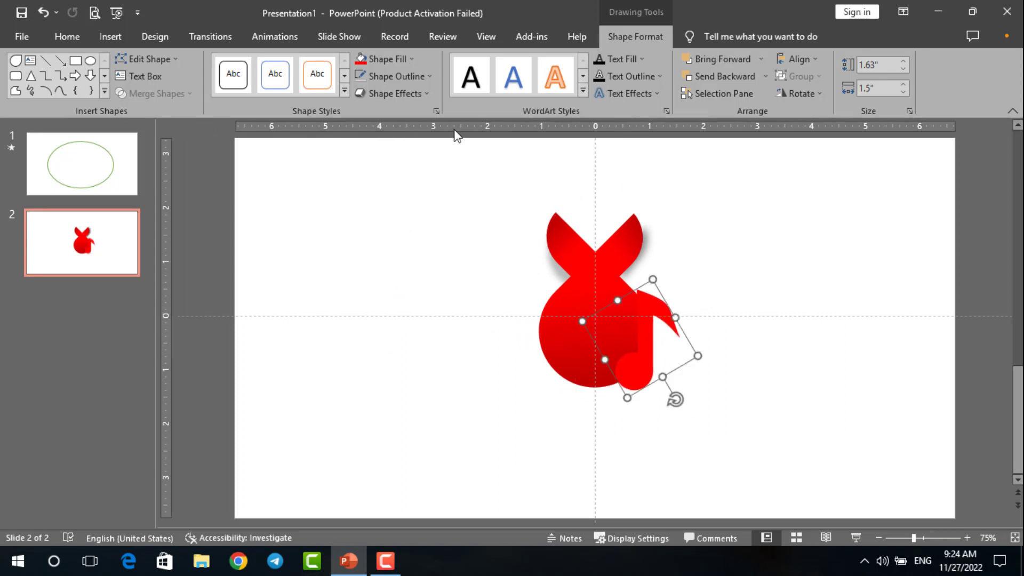
left_click(709, 412)
scroll(709, 411, "down", 1, "ctrl")
left_click_drag(491, 195, 738, 457)
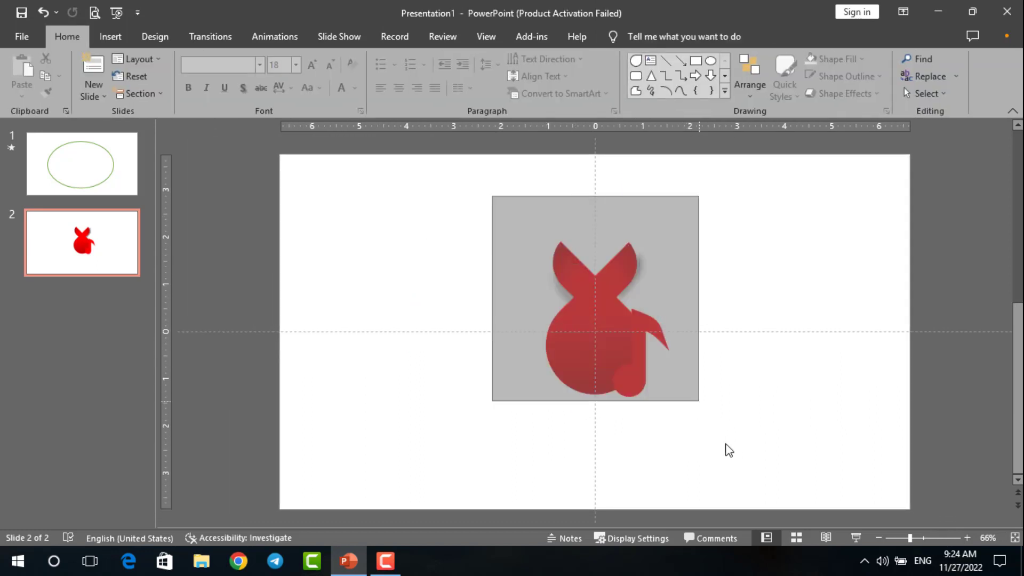